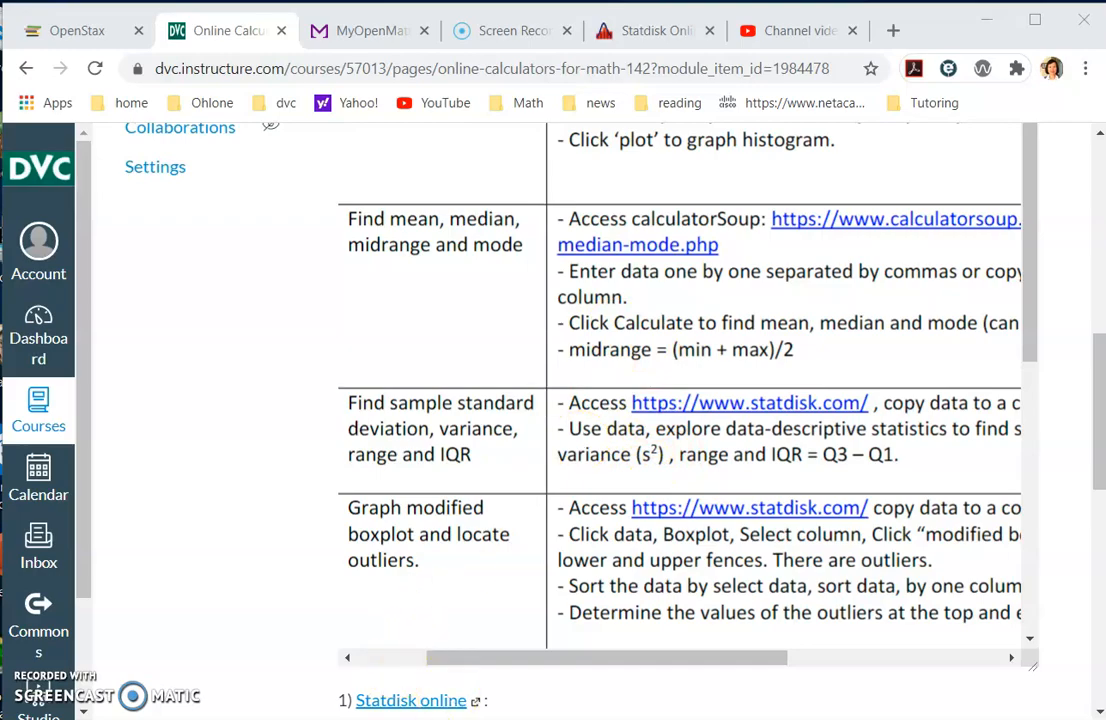
Switch to the Excel workbook and copy the values in cells A2:A9 of the data column
click(499, 718)
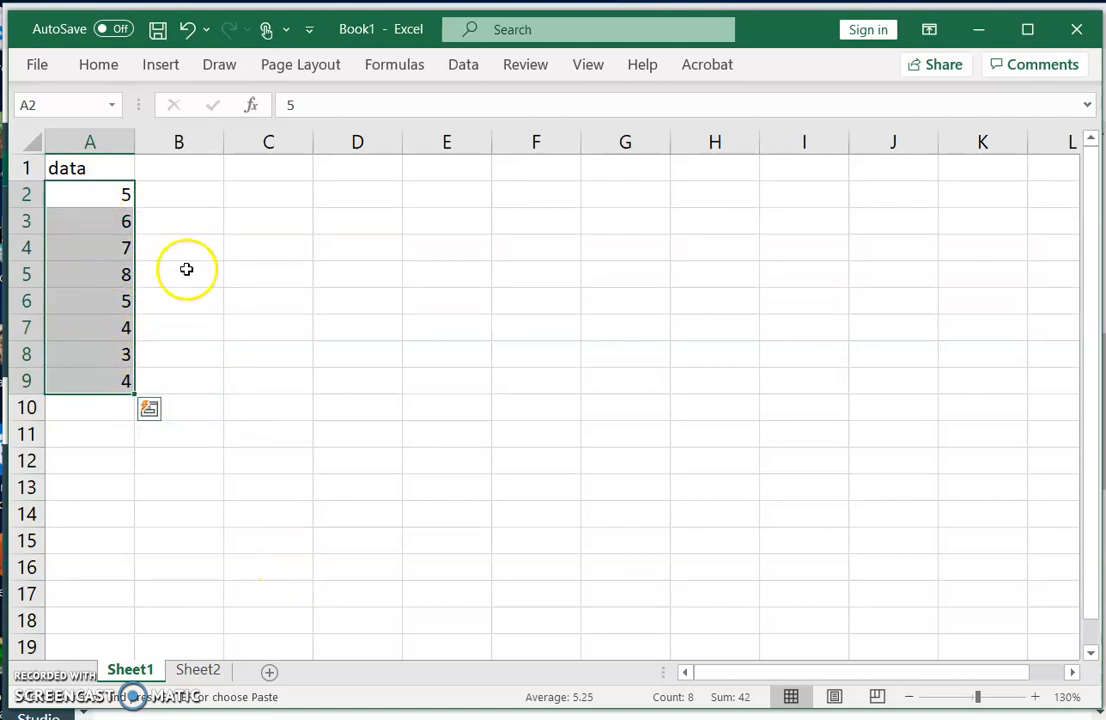
drag(99, 188, 91, 387)
right_click(86, 288)
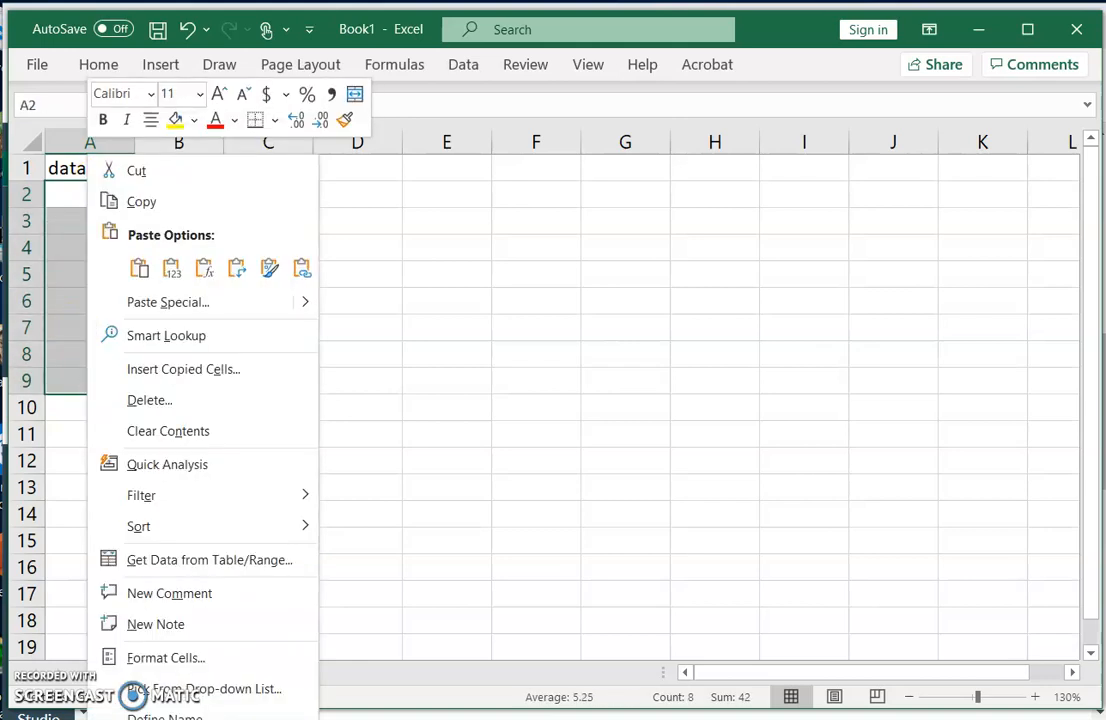
click(141, 203)
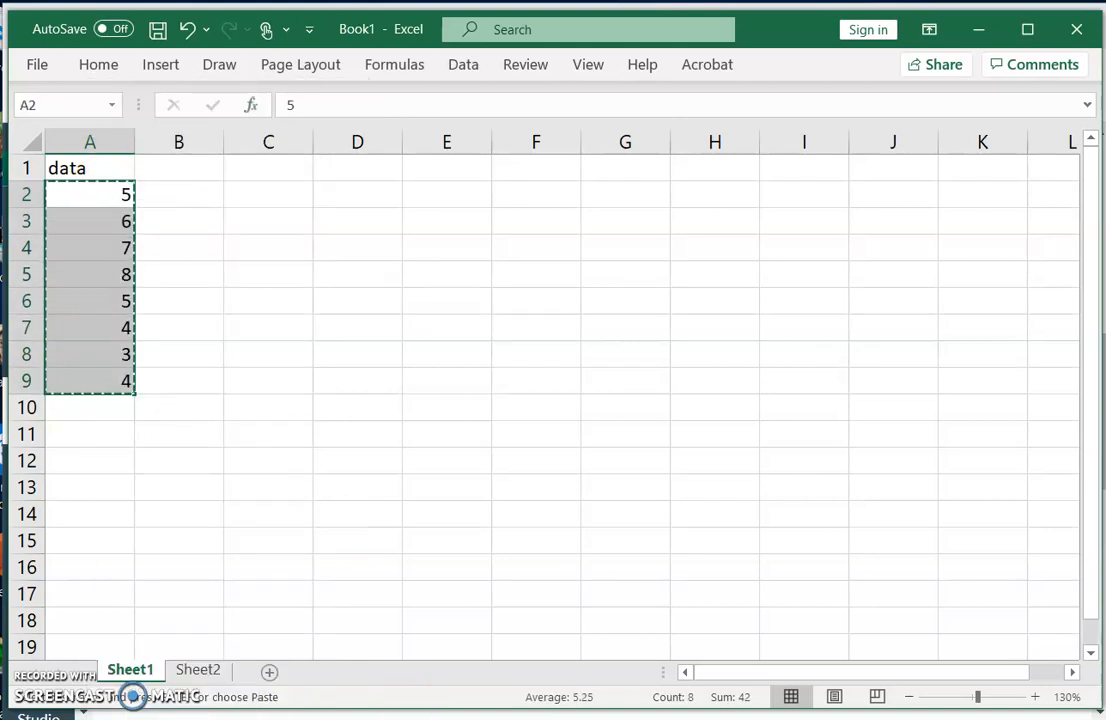
Switch to Statdisk Online, hide the Sample Editor and open a fresh Explore Data - Descriptive Statistics analysis
key(alt+Tab)
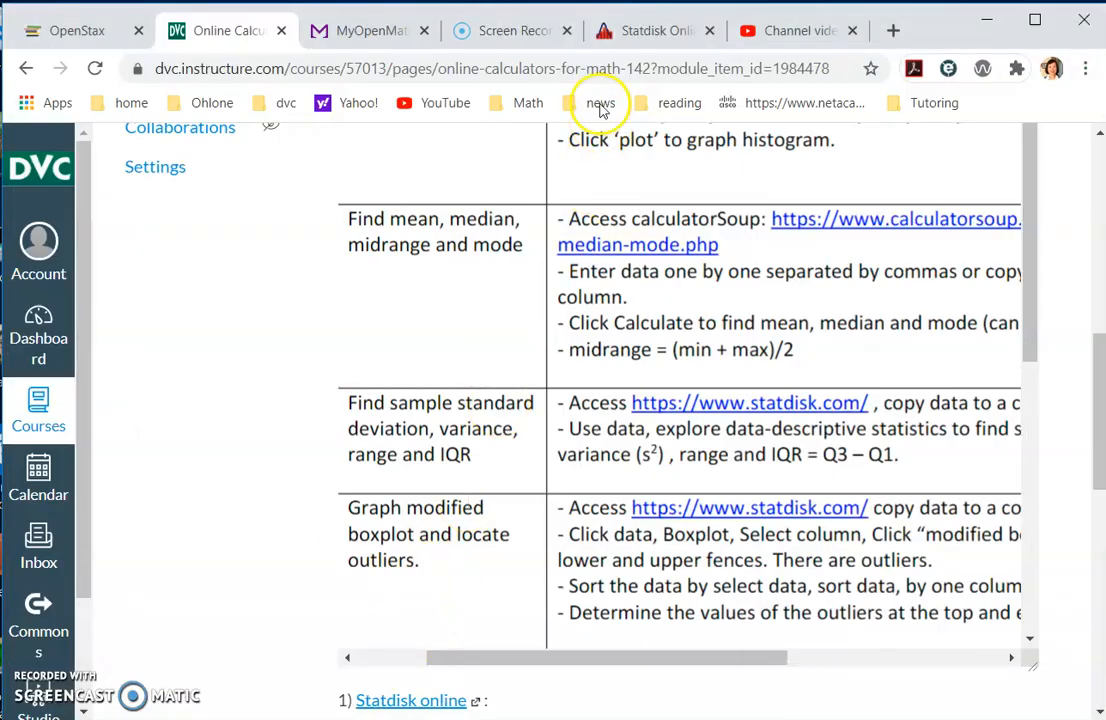
click(634, 24)
scroll(257, 190, up, 2)
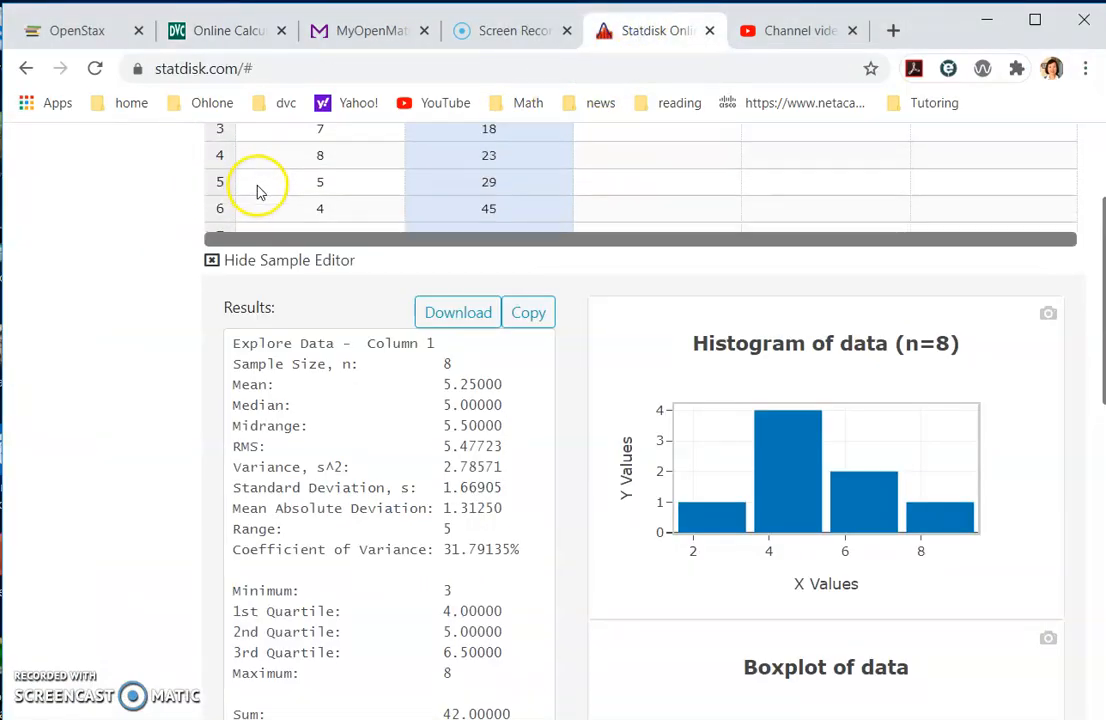
scroll(457, 183, up, 2)
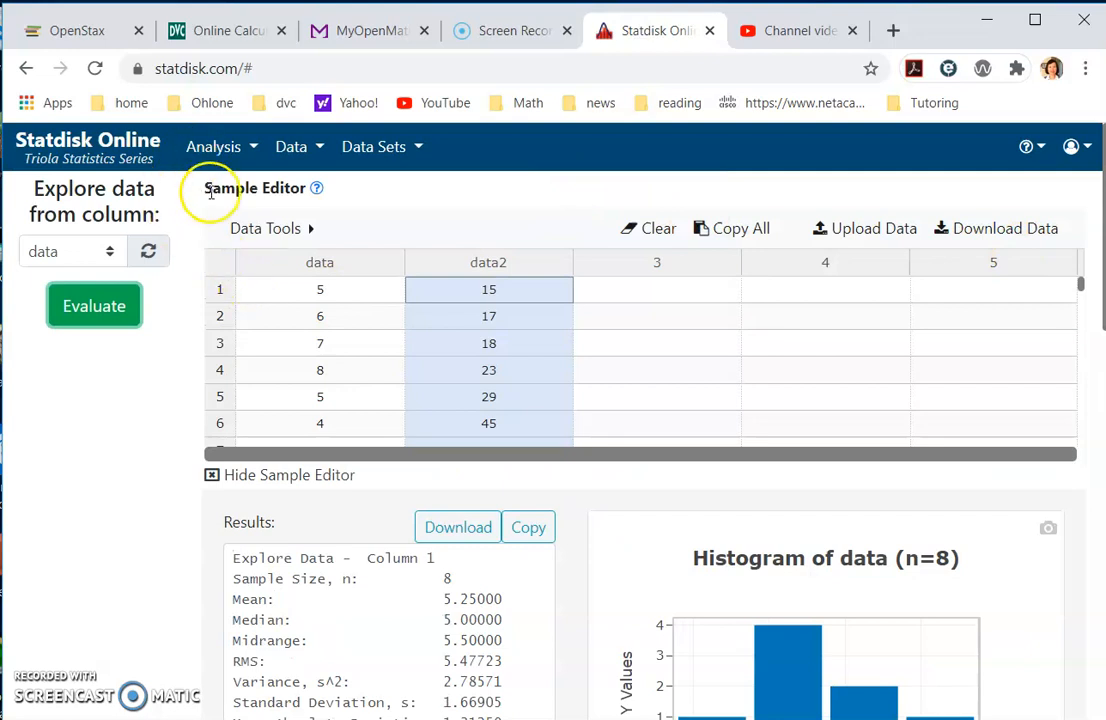
click(327, 477)
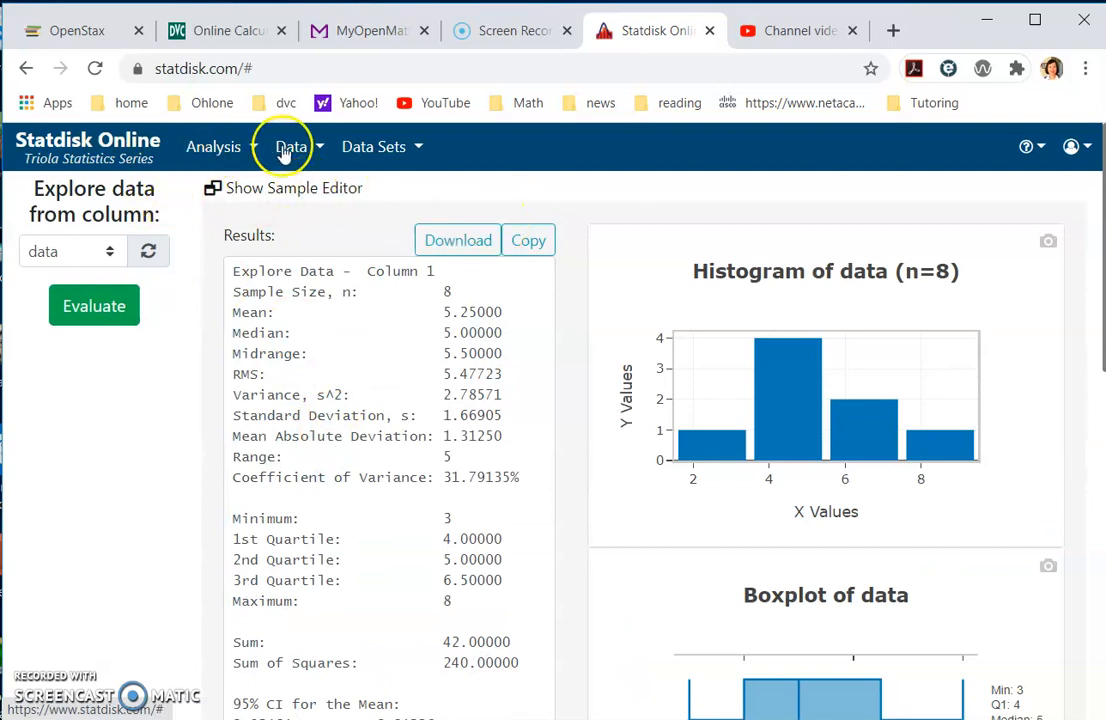
click(291, 147)
click(304, 308)
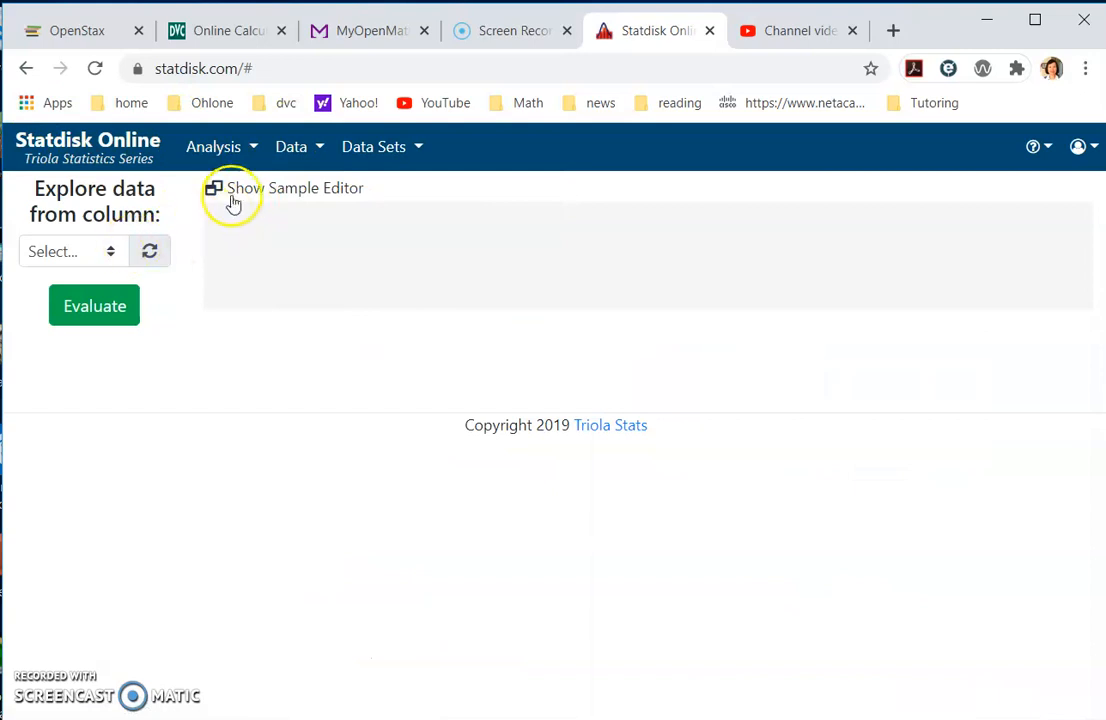
Show the Sample Editor and remove all data from it
click(275, 190)
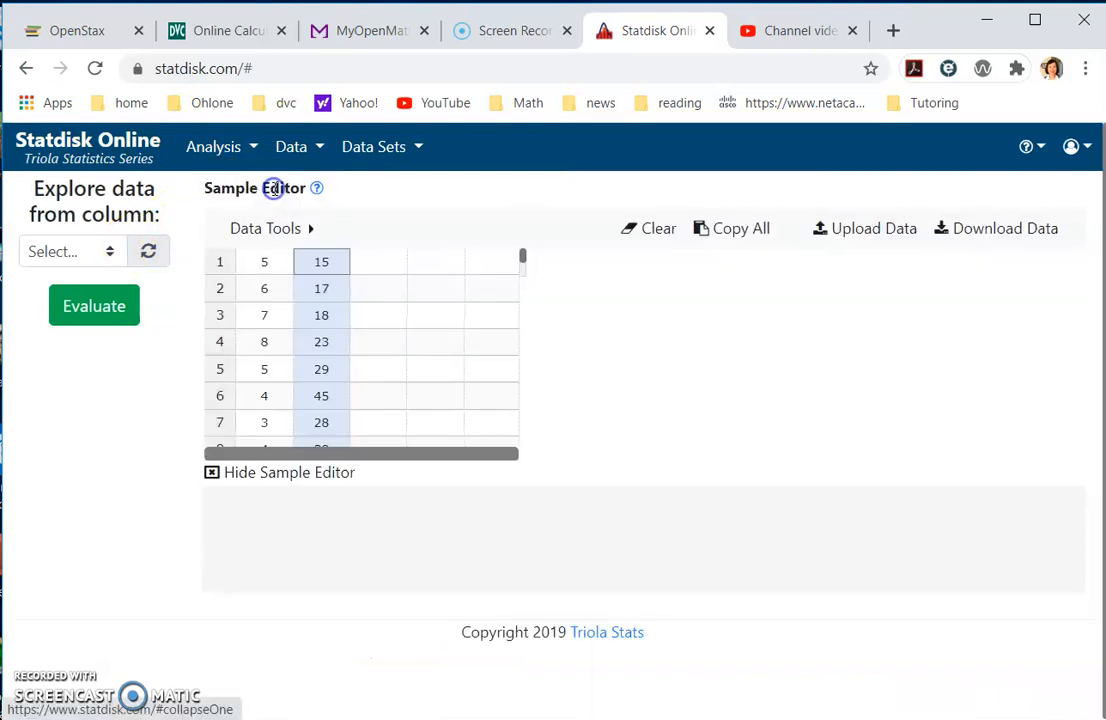
click(662, 235)
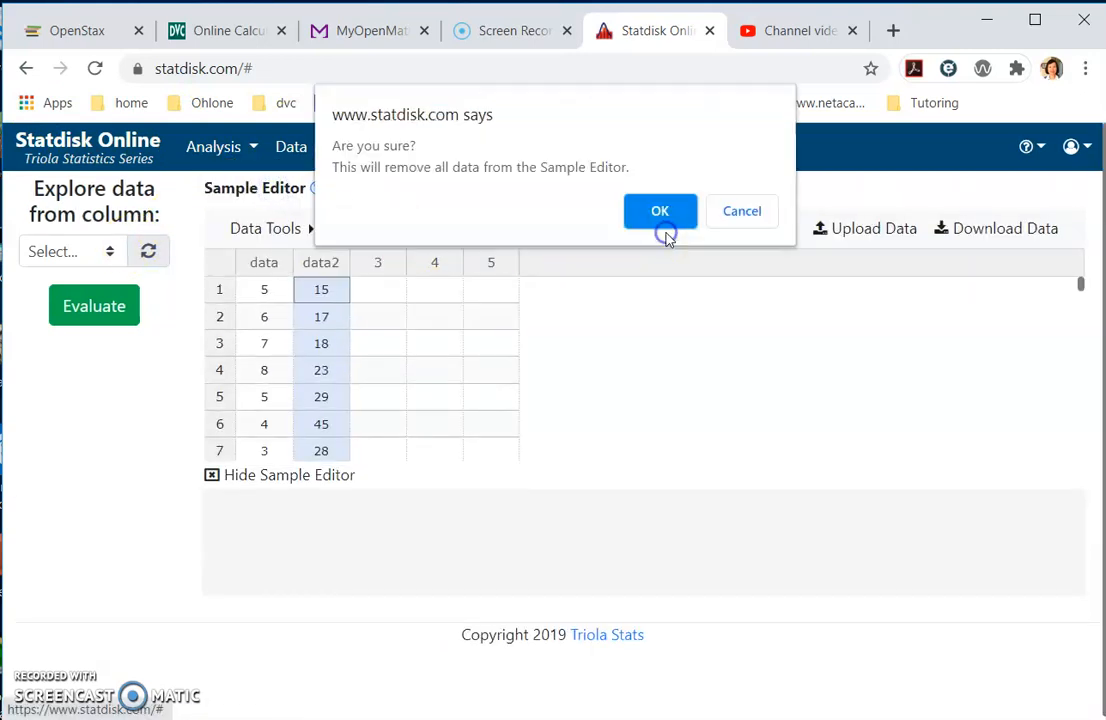
click(660, 211)
Paste the copied Excel values into column 1 of the Sample Editor, starting at row 1
click(357, 283)
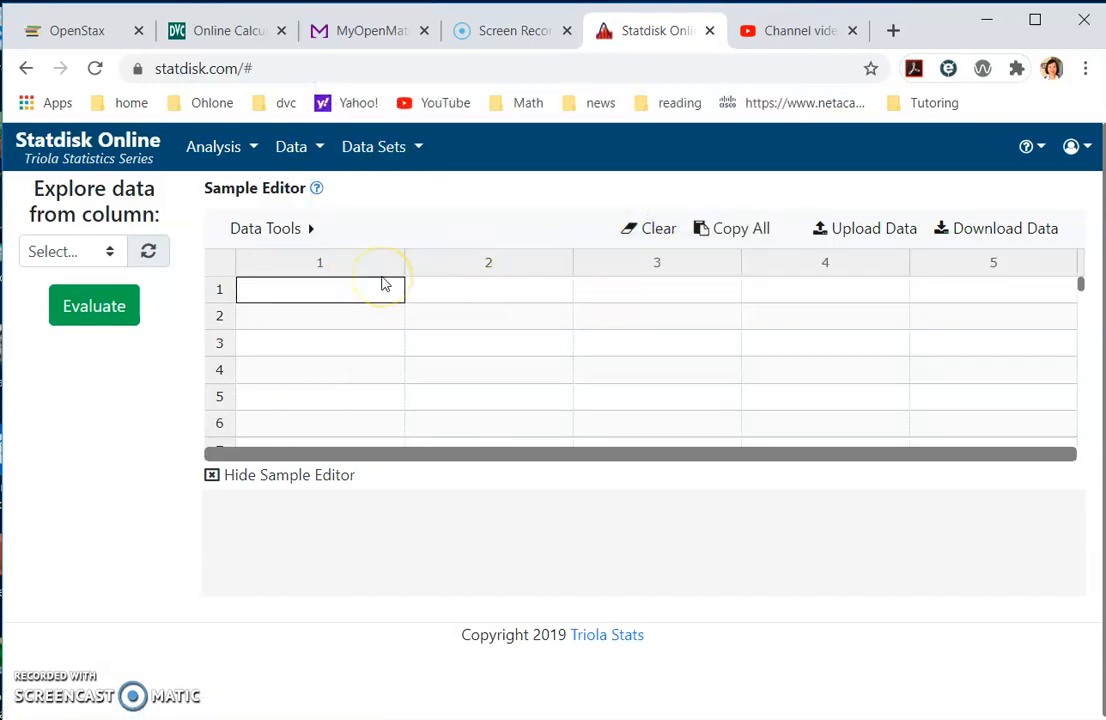
key(ctrl+v)
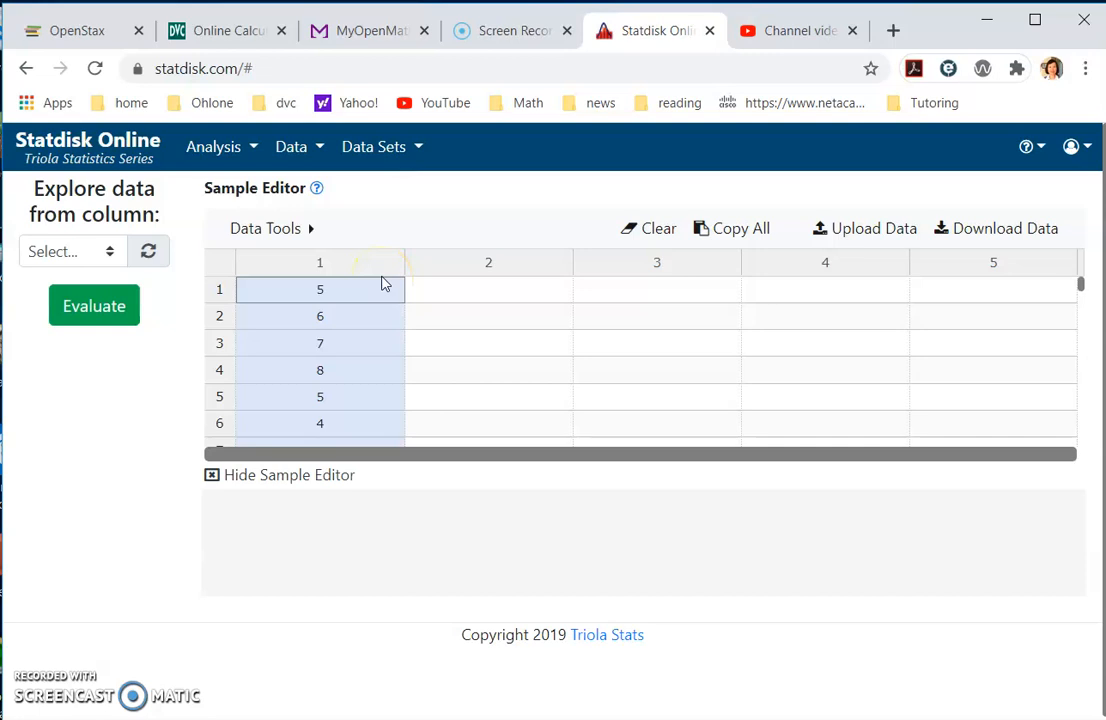
scroll(355, 325, down, 2)
scroll(360, 330, up, 2)
Set the title of column 1 in the Sample Editor to "data"
click(292, 230)
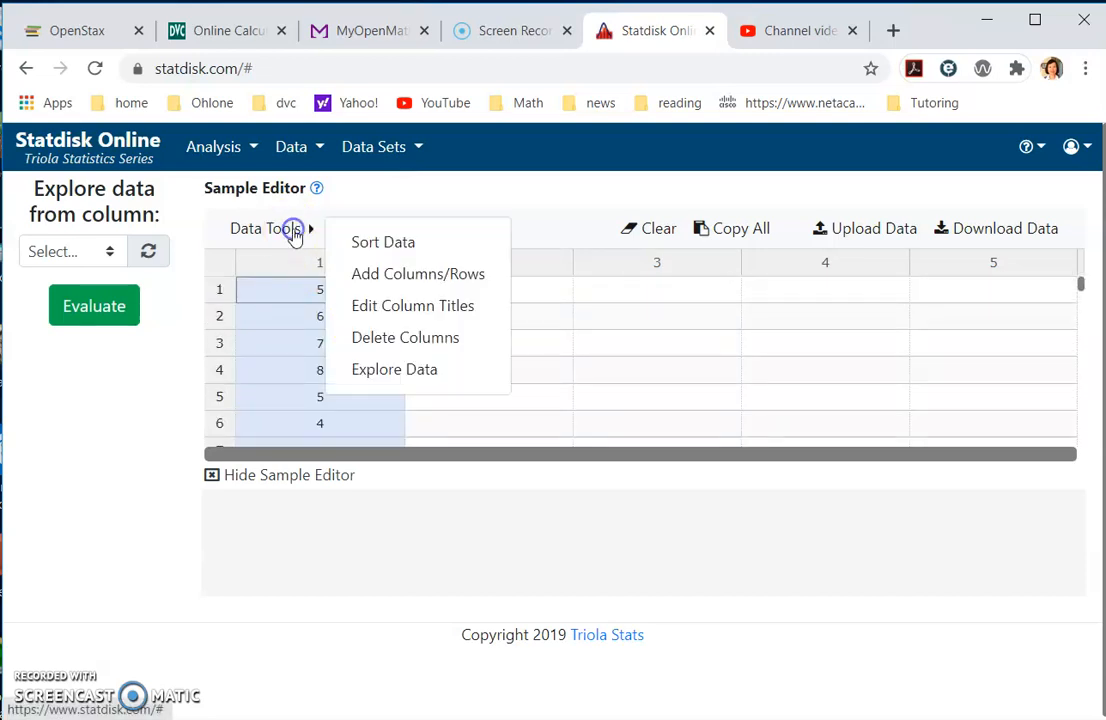
click(363, 299)
click(389, 272)
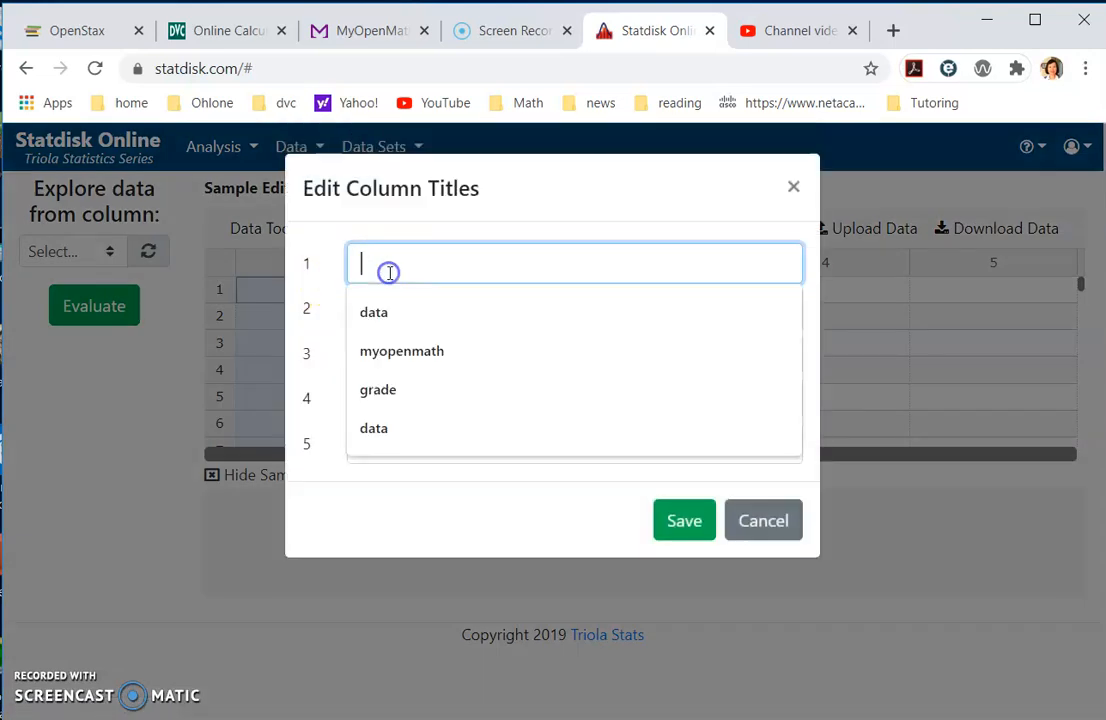
text(data)
click(686, 522)
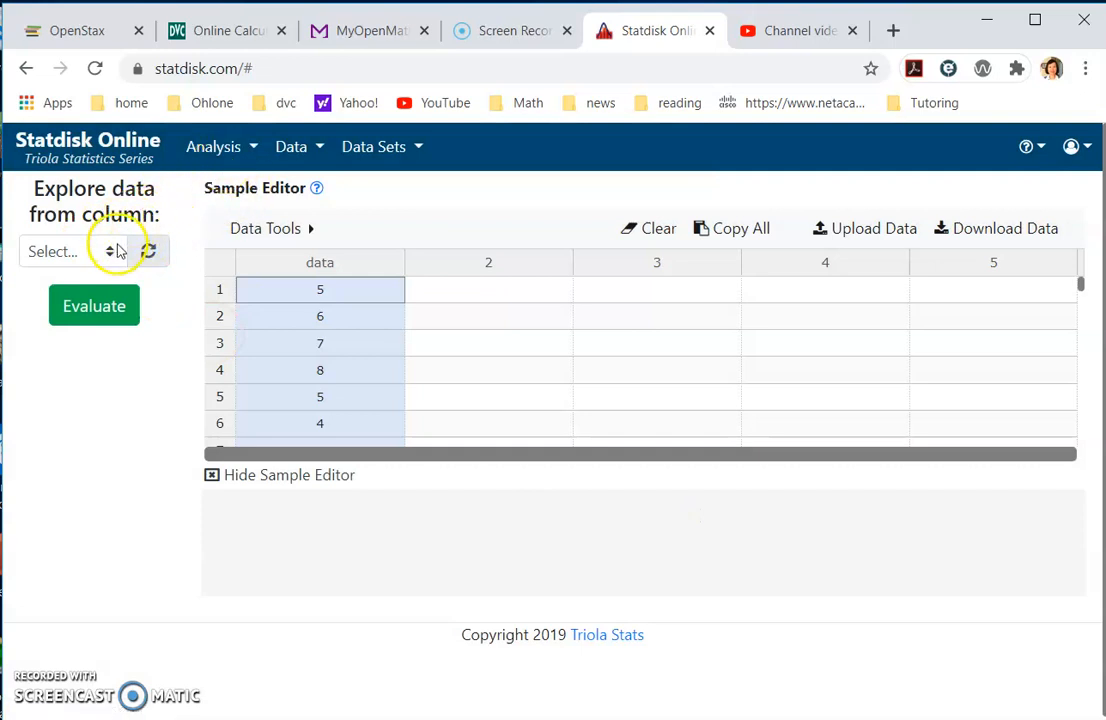
Run Explore Data - Descriptive Statistics on the "data" column and view the results
click(291, 153)
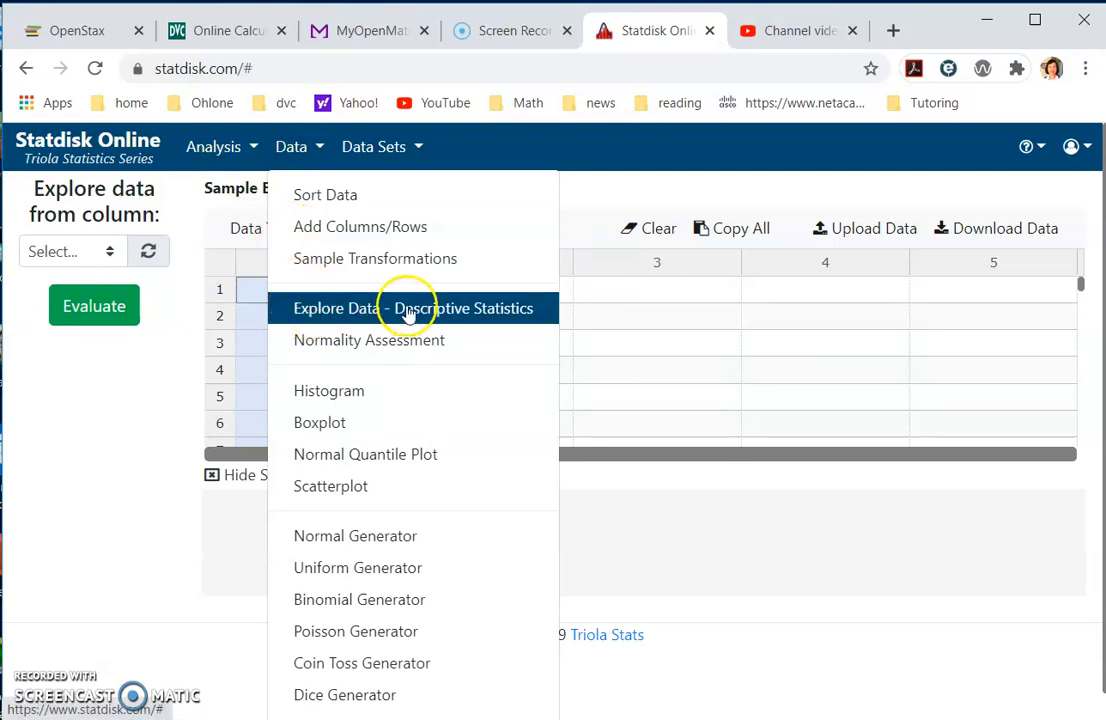
click(318, 312)
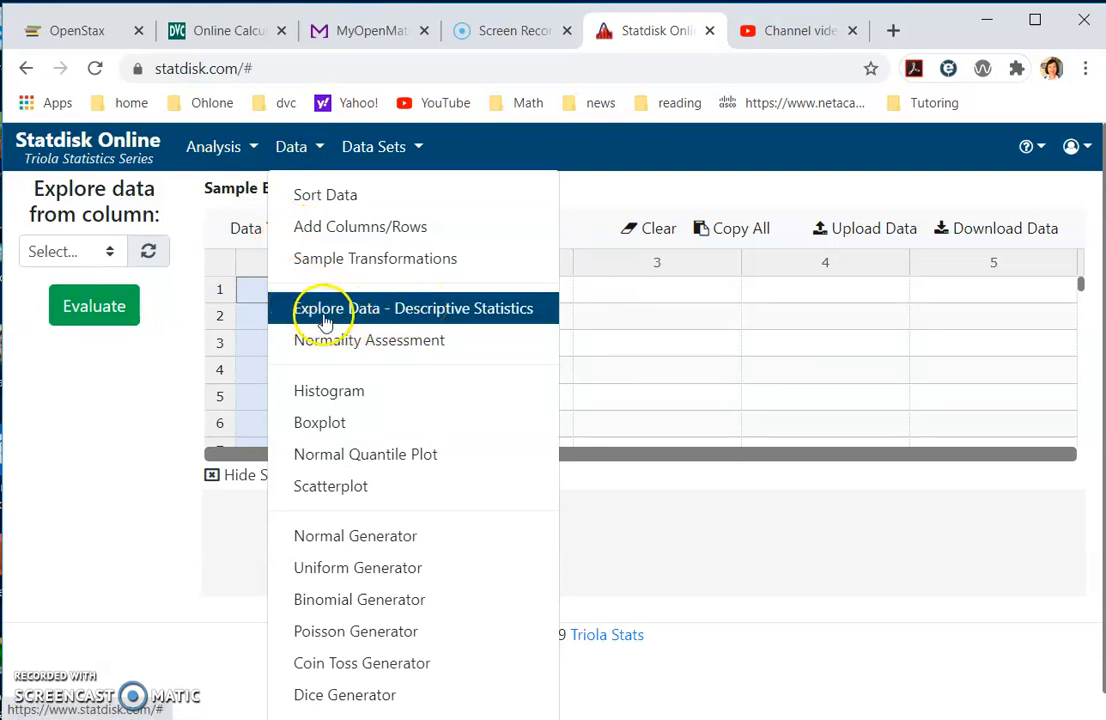
click(114, 306)
click(116, 254)
click(102, 312)
click(102, 315)
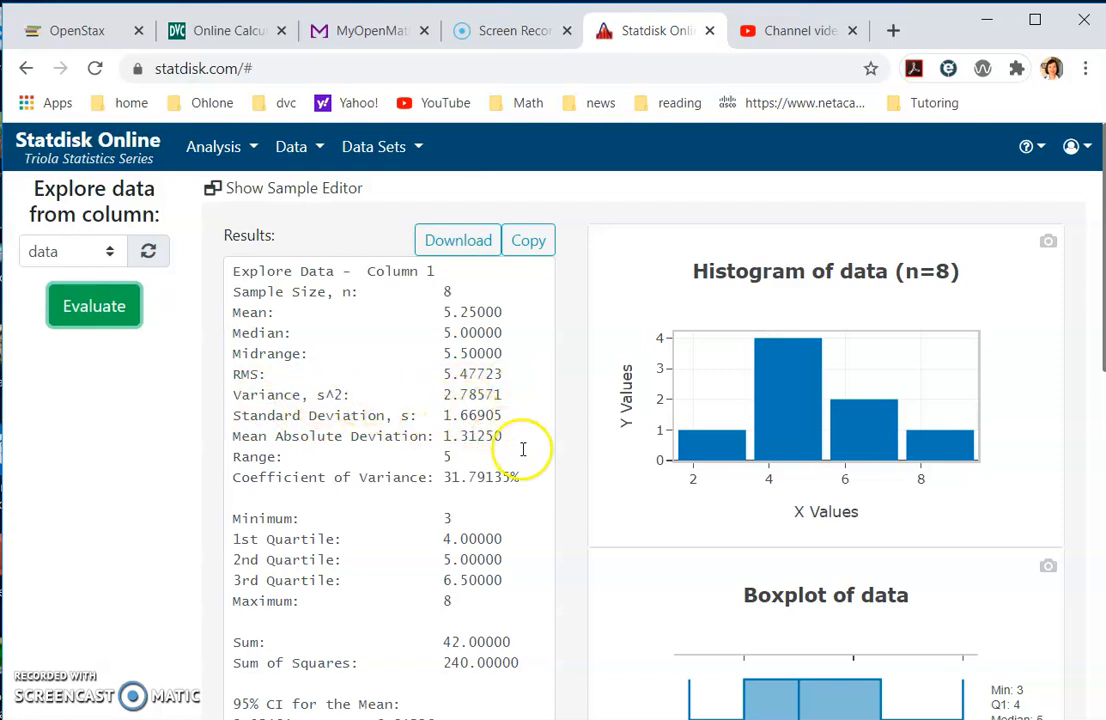
scroll(507, 452, down, 1)
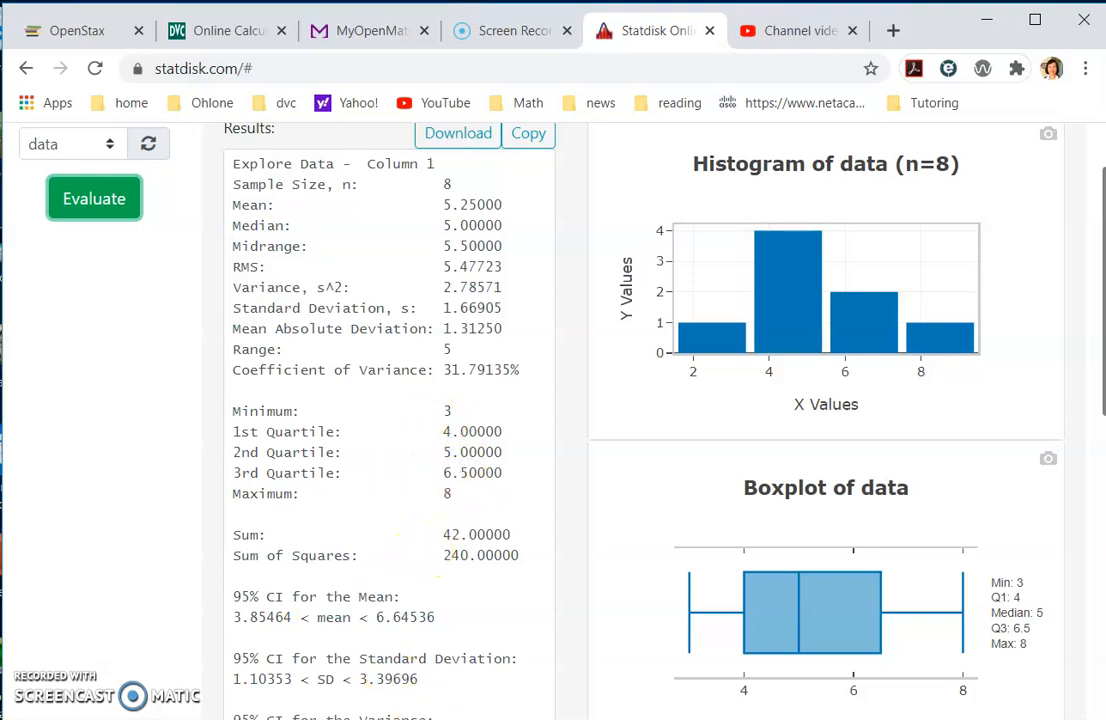
Switch to the Word document and write "variance = 2.8, sd =" on a new line below the Data2 list
click(279, 695)
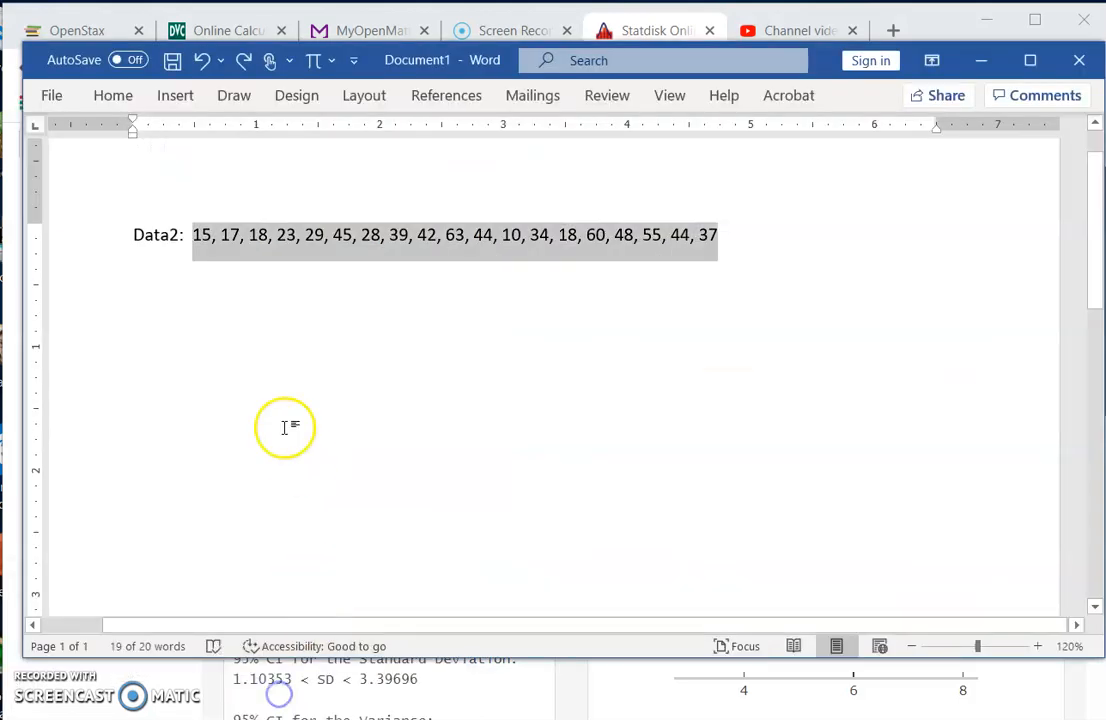
click(213, 357)
click(160, 316)
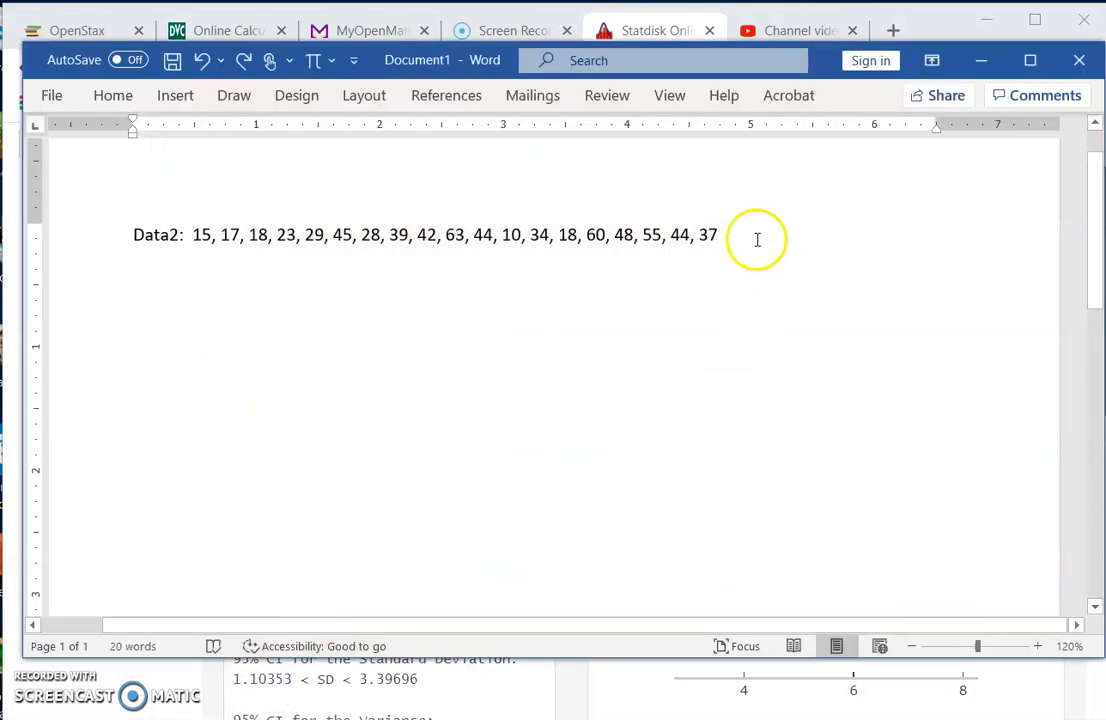
key(Return)
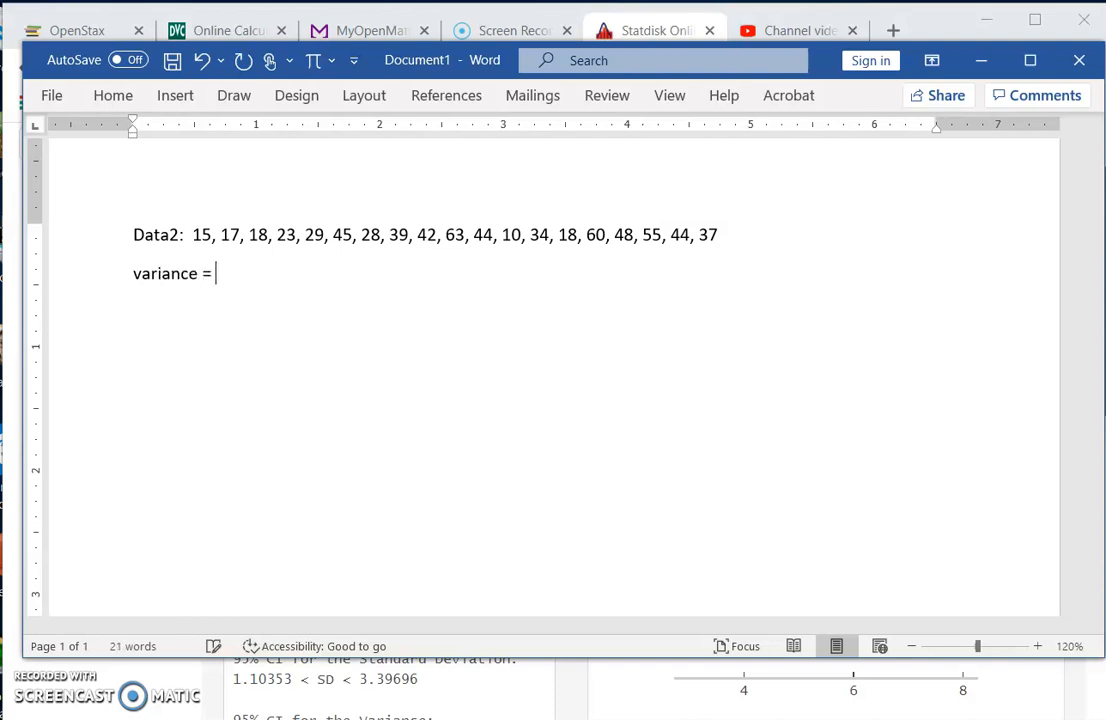
key(alt+Tab)
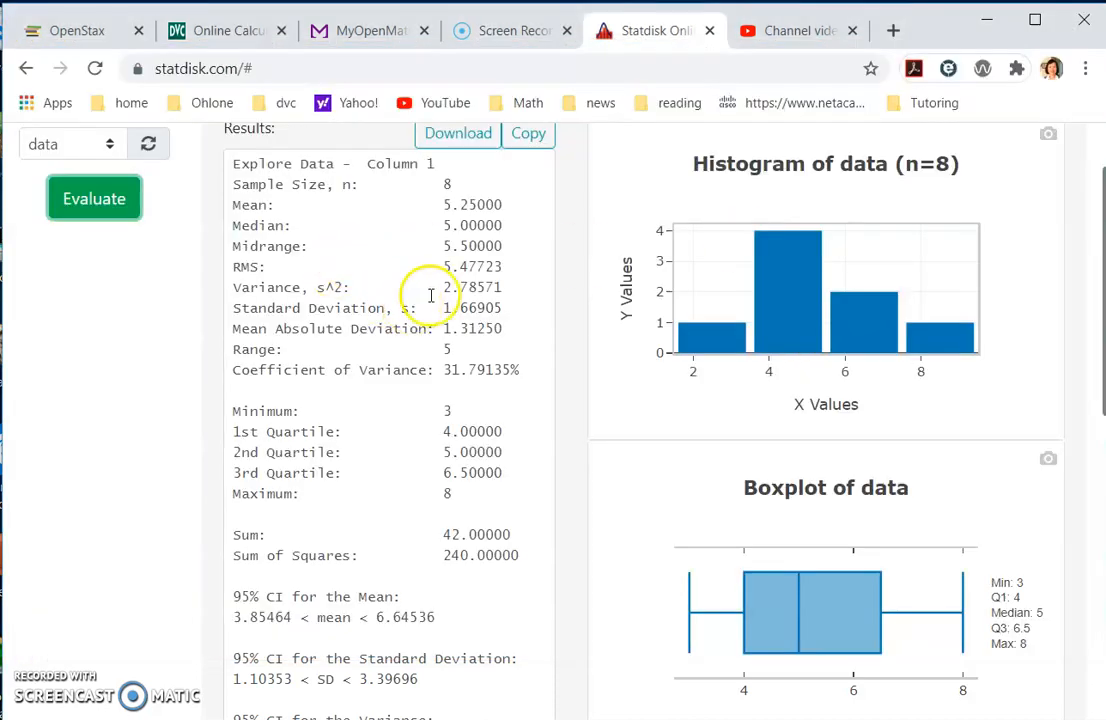
key(alt+Tab)
text(2)
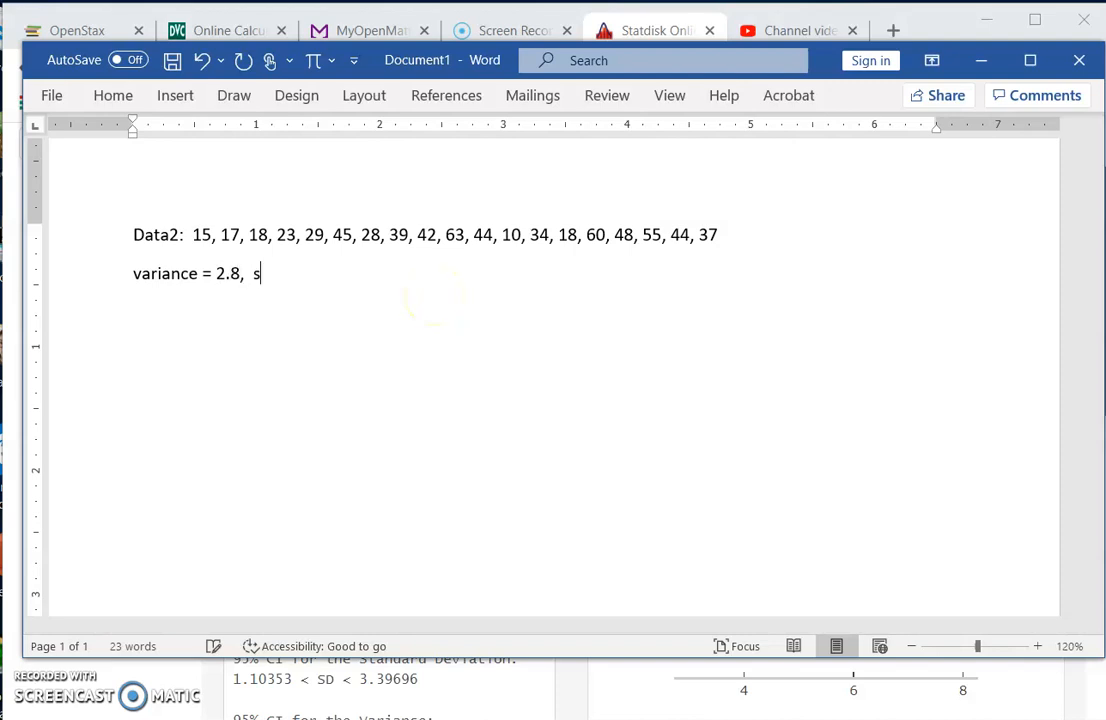
text(.8,  sd =)
Complete the statistics line from the Statdisk results with sd = 1.7, range = 5 and IQR = 2.5
key(alt+Tab)
key(alt+Tab)
text(1.)
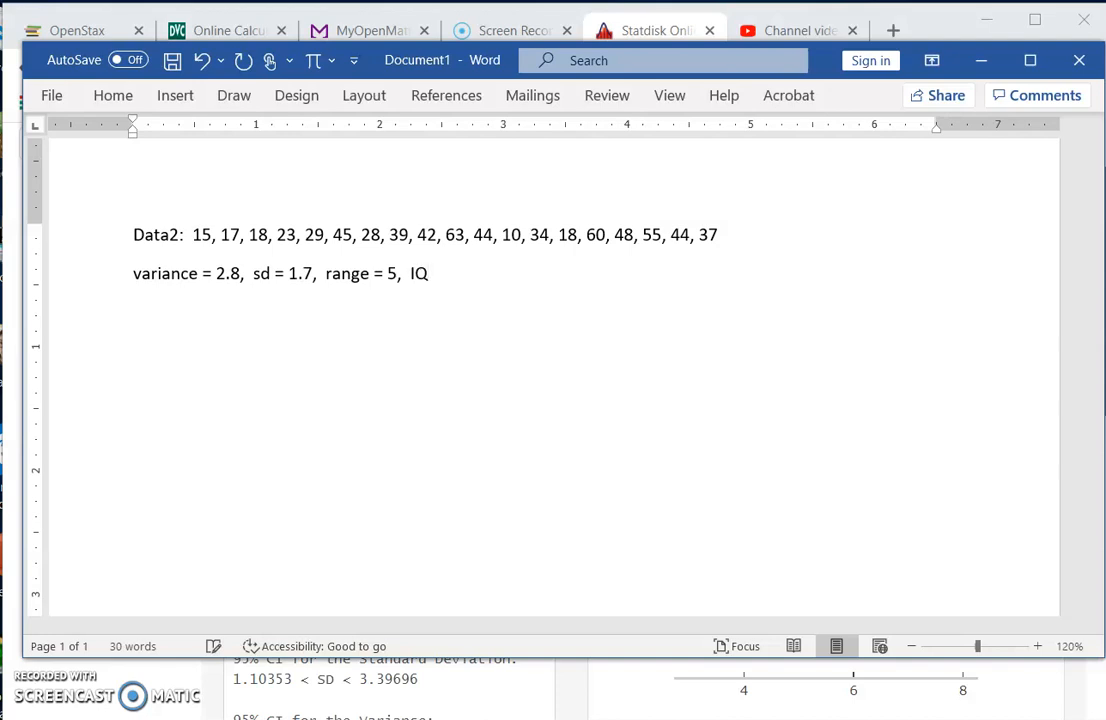
key(alt+Tab)
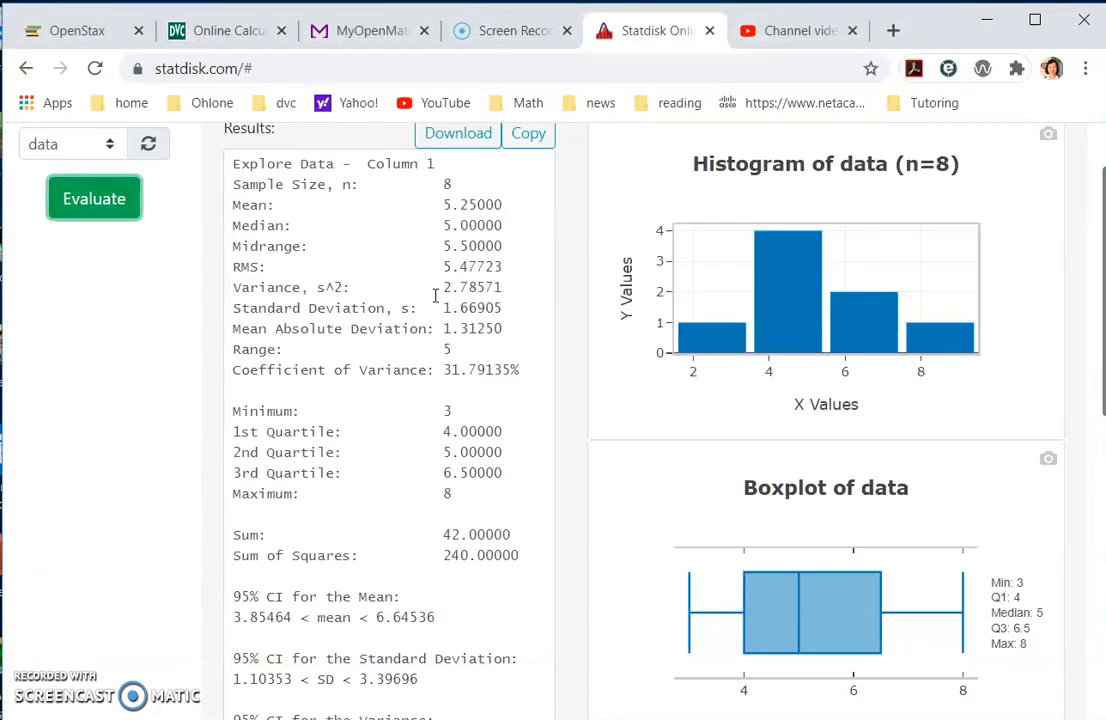
key(alt+Tab)
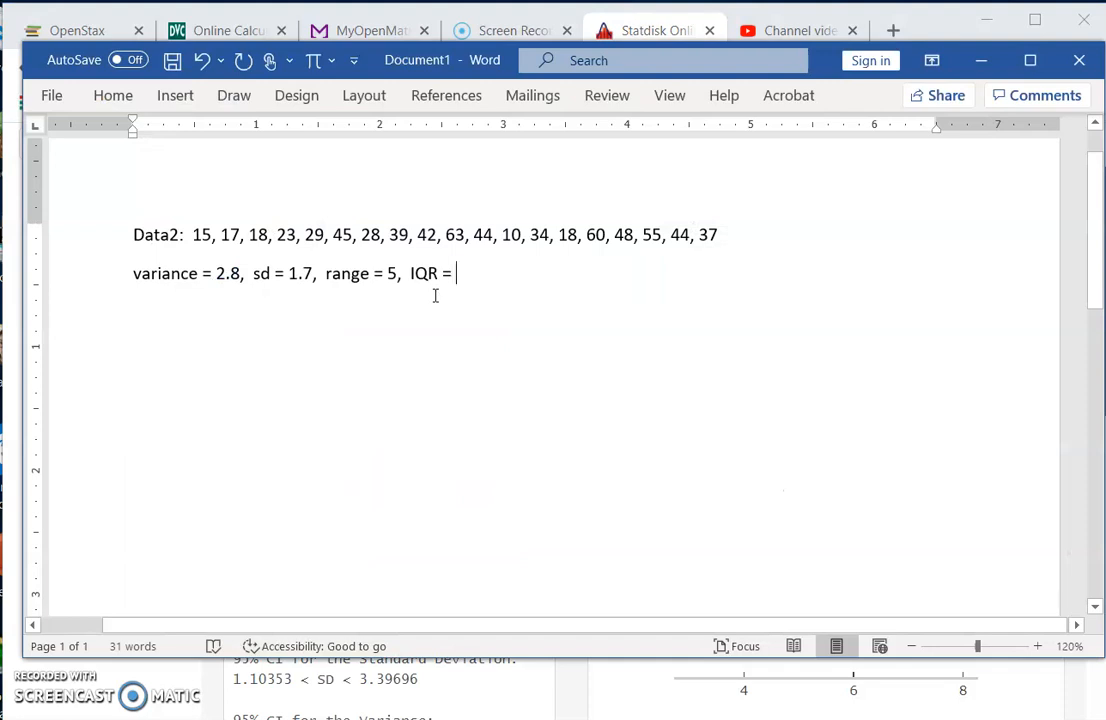
text(2.5)
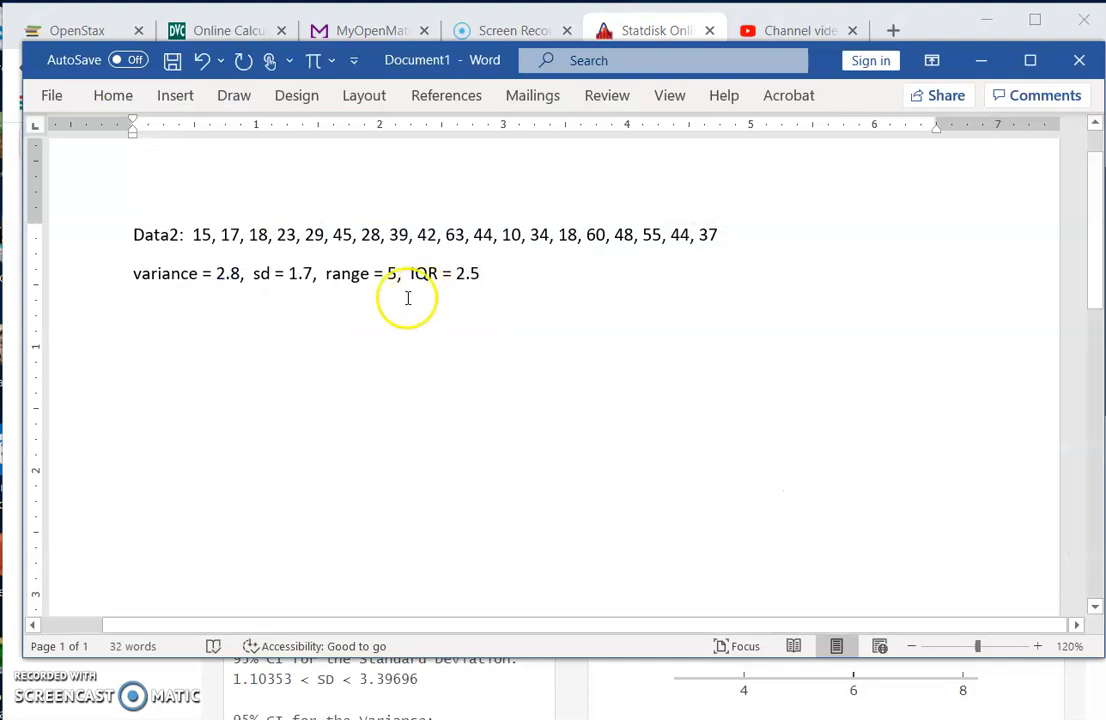
Return to the Excel workbook and enter the heading "population" in cell B1
key(alt+Tab)
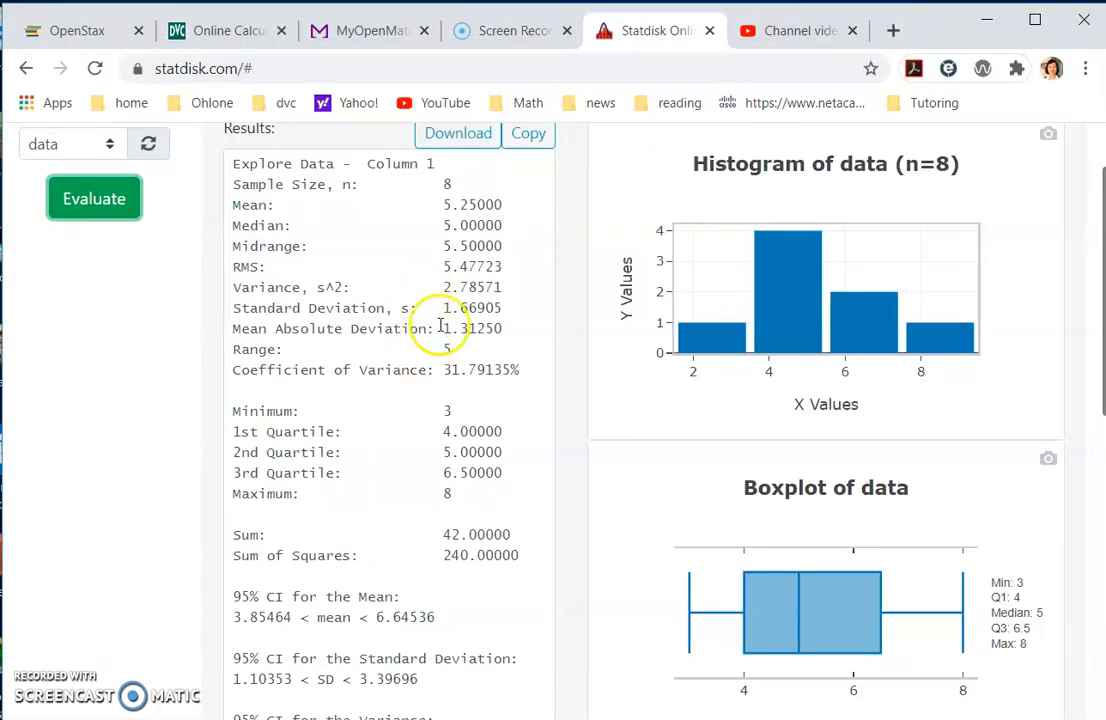
scroll(519, 218, up, 1)
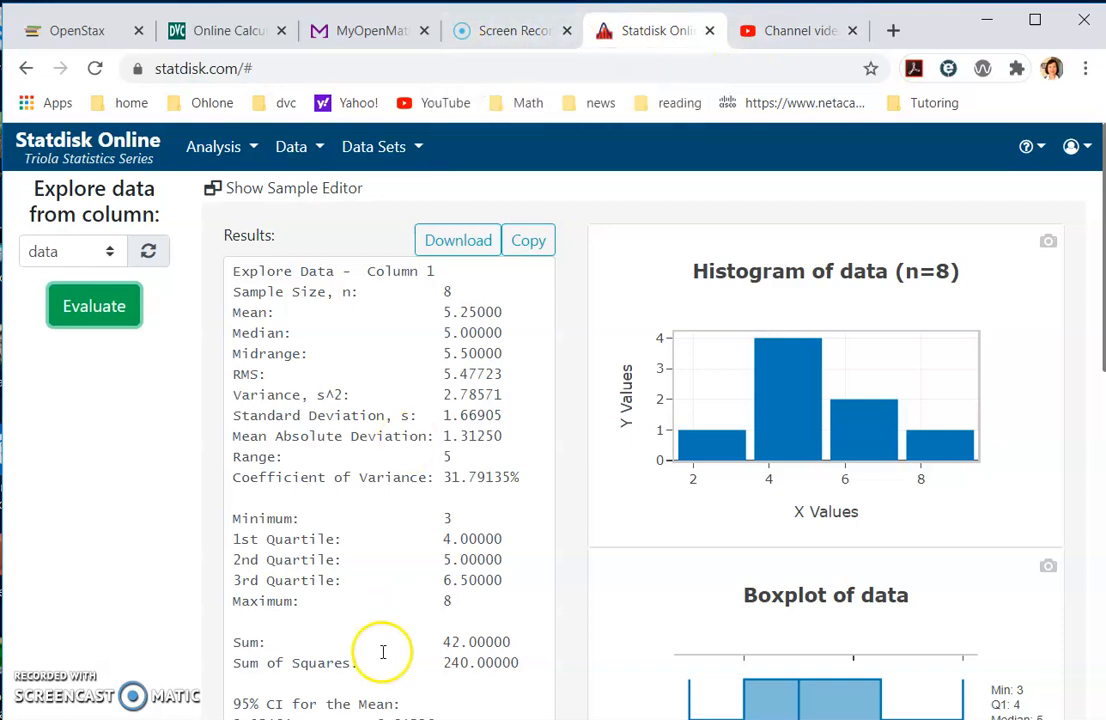
key(alt+Tab)
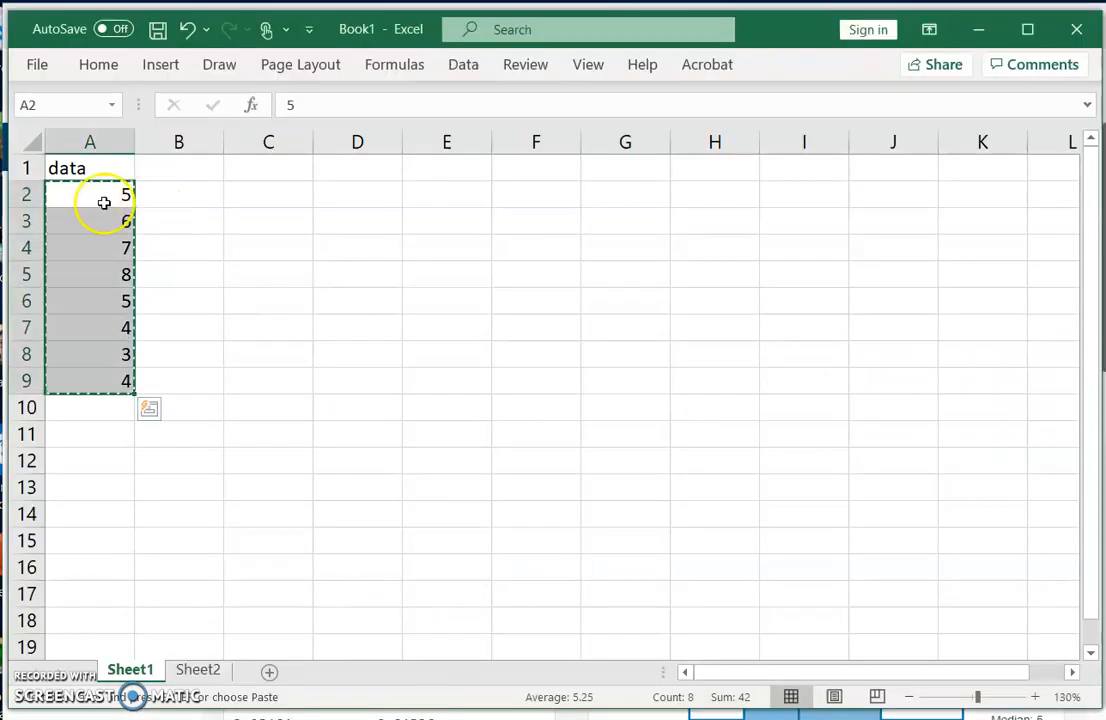
click(178, 169)
text(population)
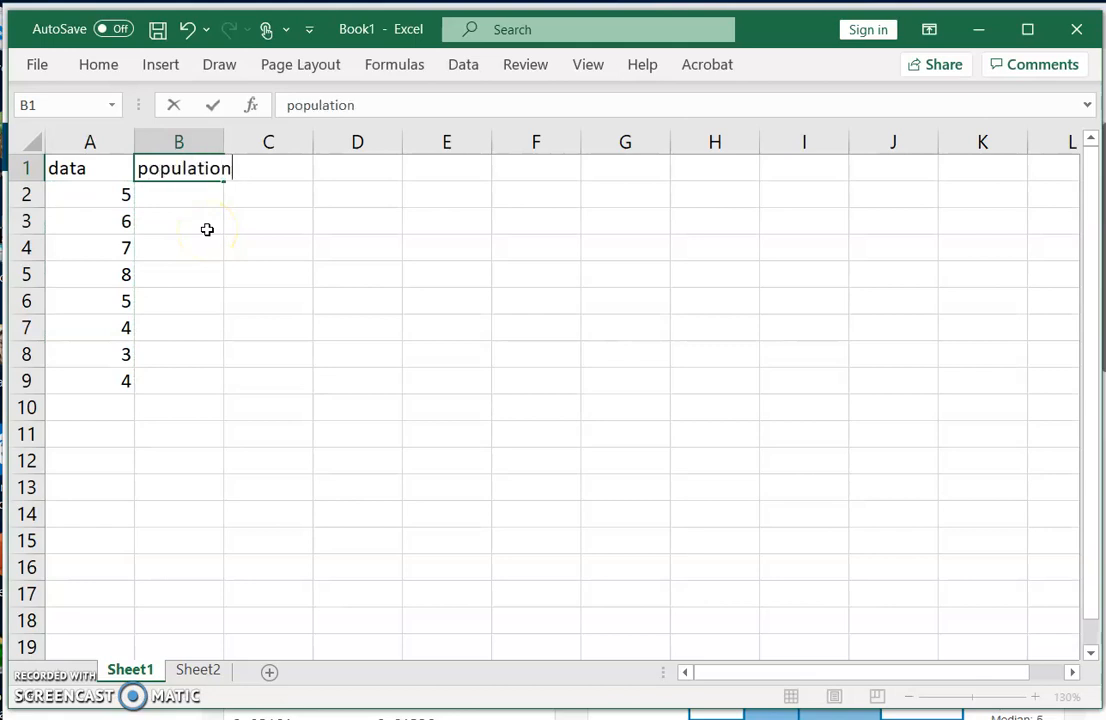
Enter 5 in cell B2 under the population heading
click(194, 195)
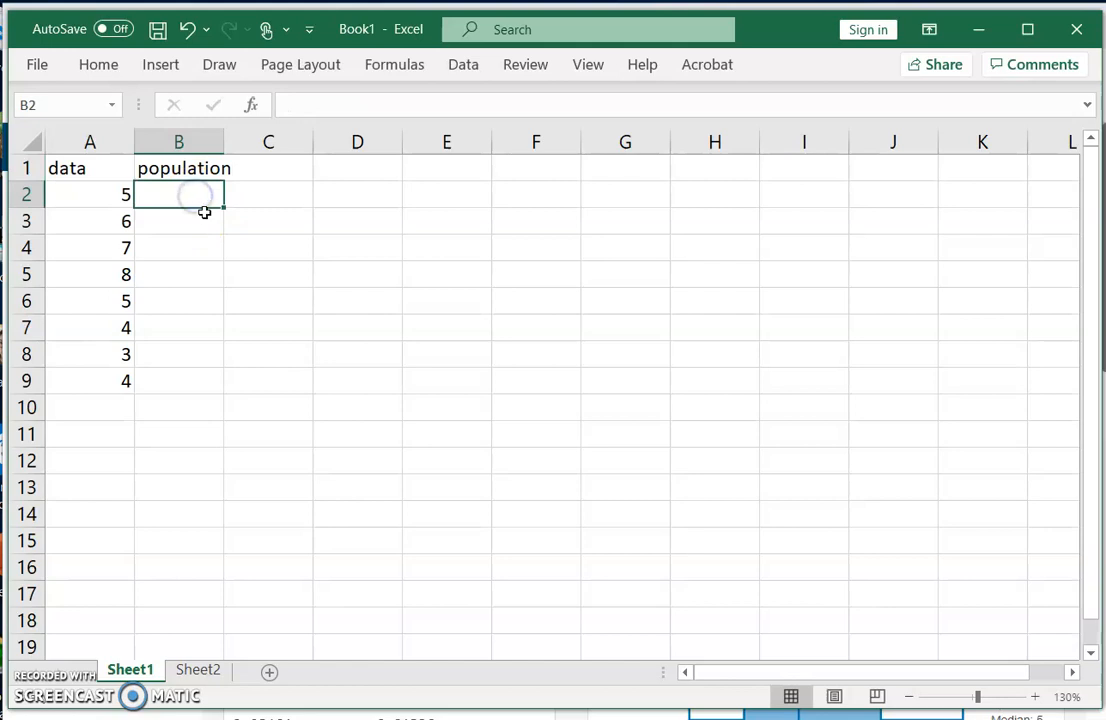
text(5)
key(Return)
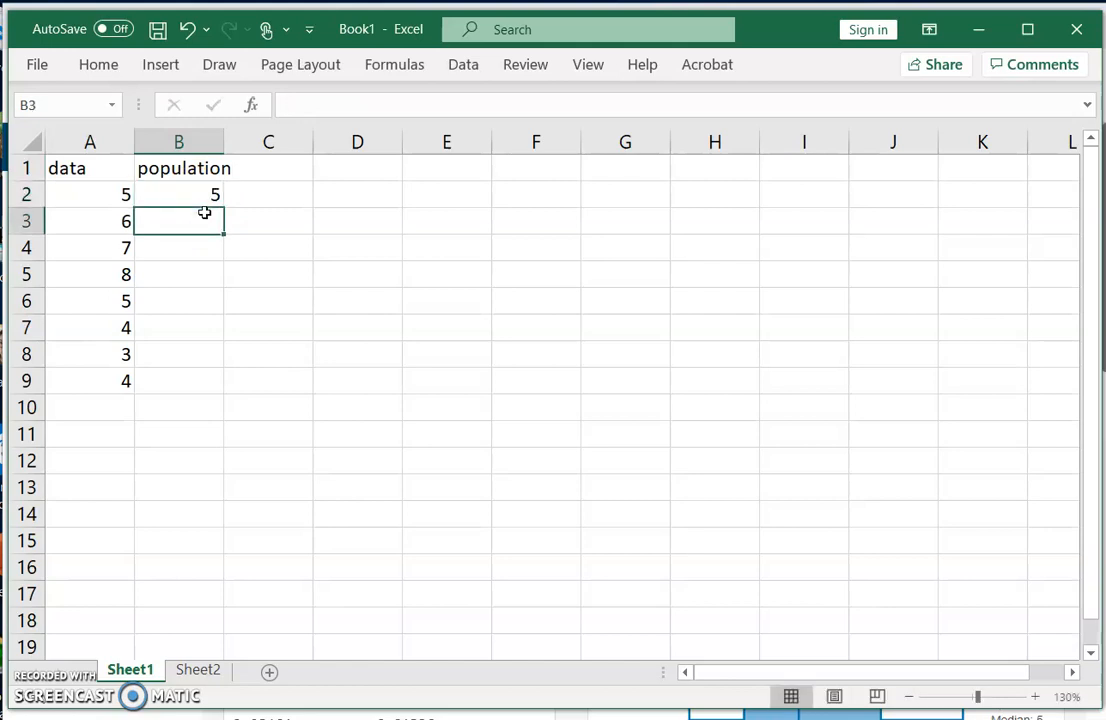
Move the values in A2:A9 to B2:B9 under the population heading, replacing the existing cell content
drag(89, 192, 101, 379)
drag(91, 183, 196, 200)
click(550, 457)
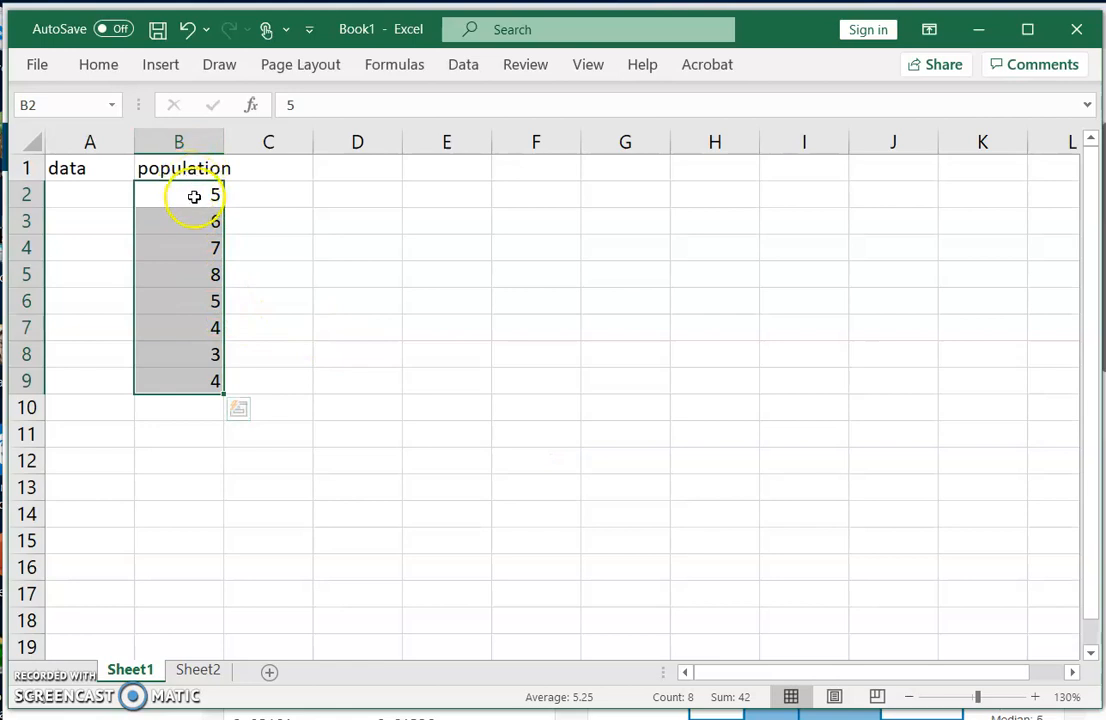
Copy the population values in B2:B9 back to A2:A9 under the data heading
right_click(194, 196)
click(248, 197)
click(97, 192)
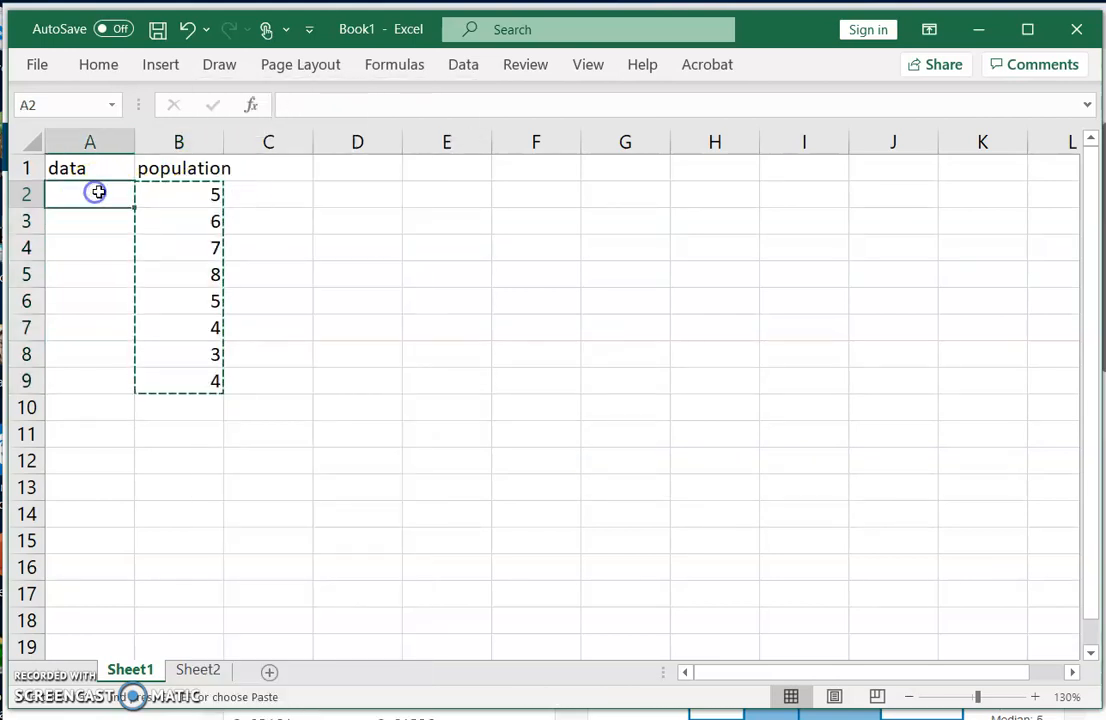
key(ctrl+v)
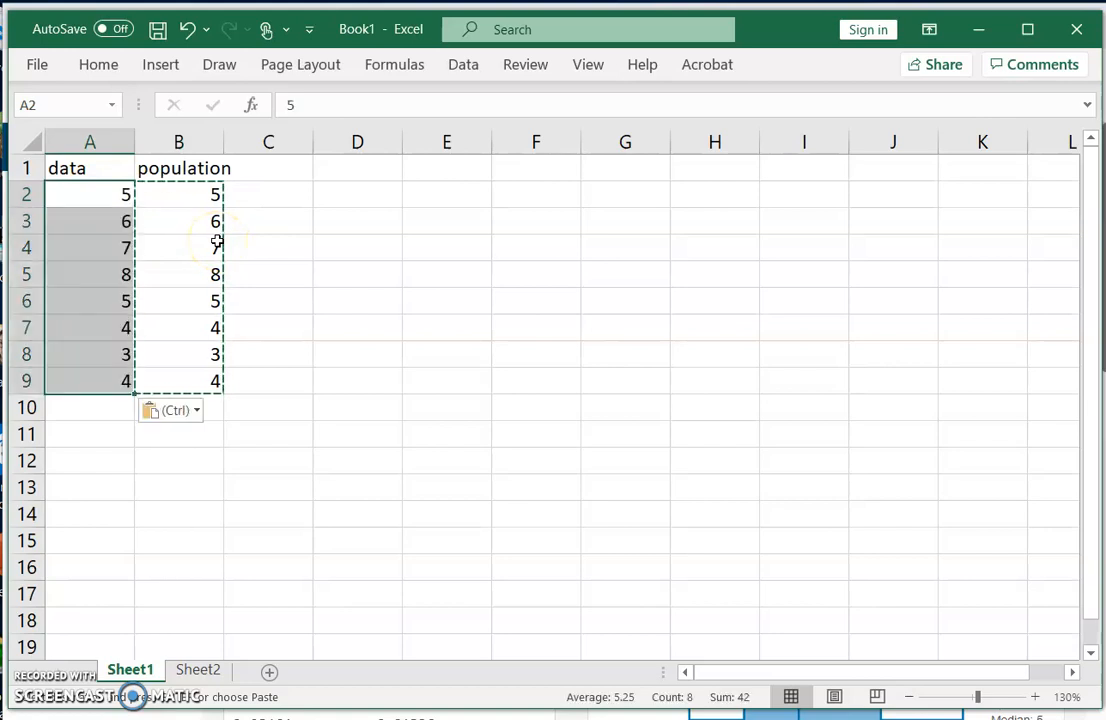
click(196, 410)
click(200, 412)
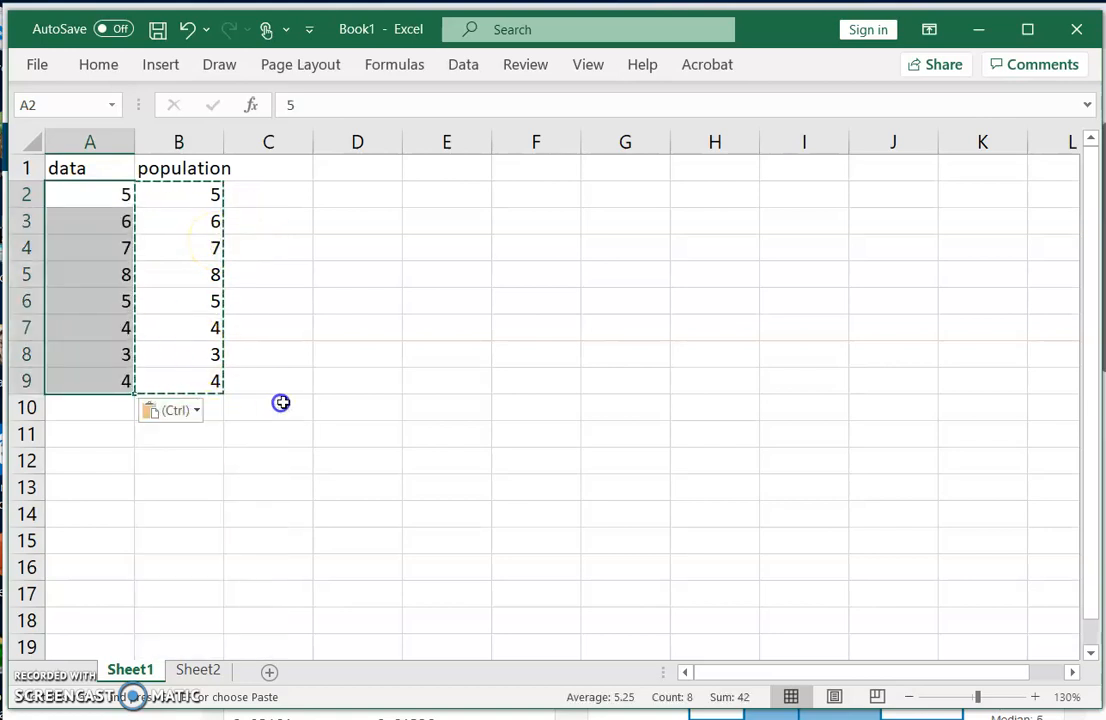
click(221, 409)
Extend the population column by entering 7, 8, 9, 4, 5, 6, 7, 3 and 4 in cells B10:B18
click(215, 197)
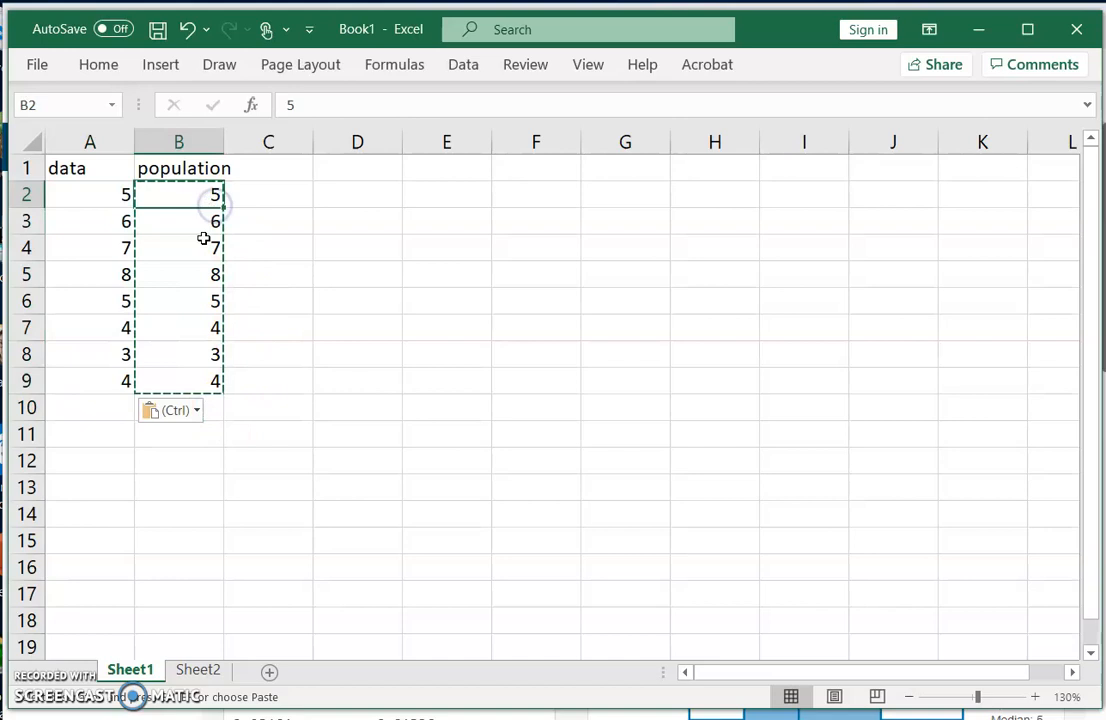
click(216, 410)
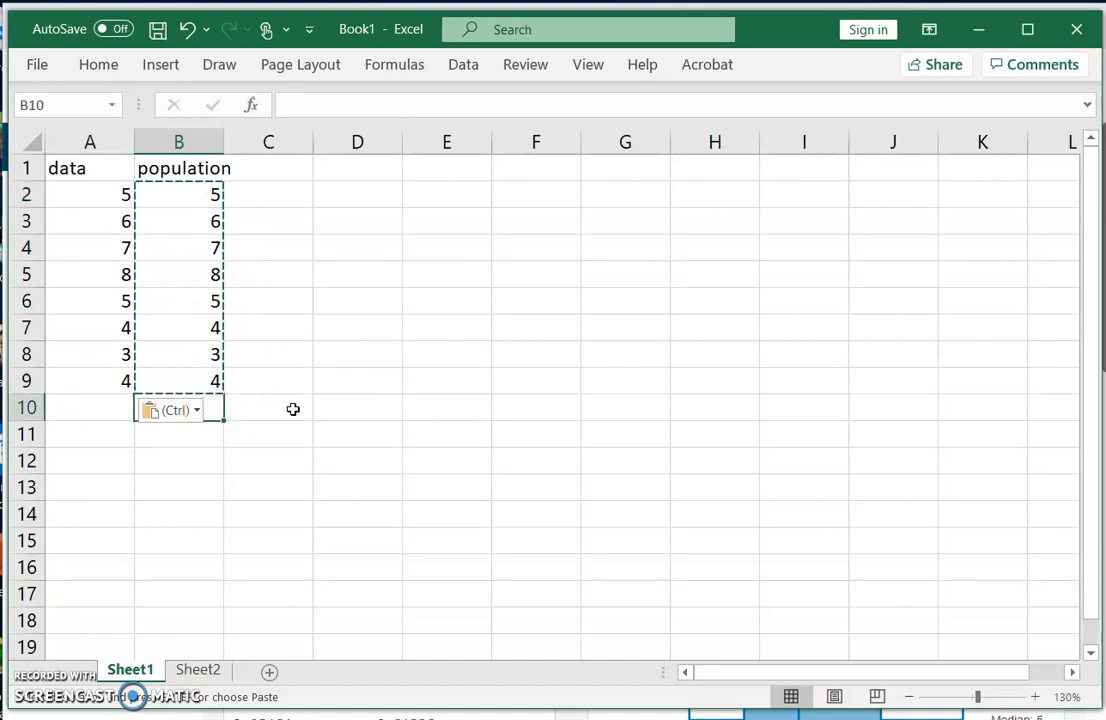
text(7)
key(Return)
text(8)
key(Return)
text(9)
key(Return)
text(4 5)
key(Return)
text(6)
key(Return)
text(7)
key(Return)
text(3)
key(Return)
text(4)
key(Return)
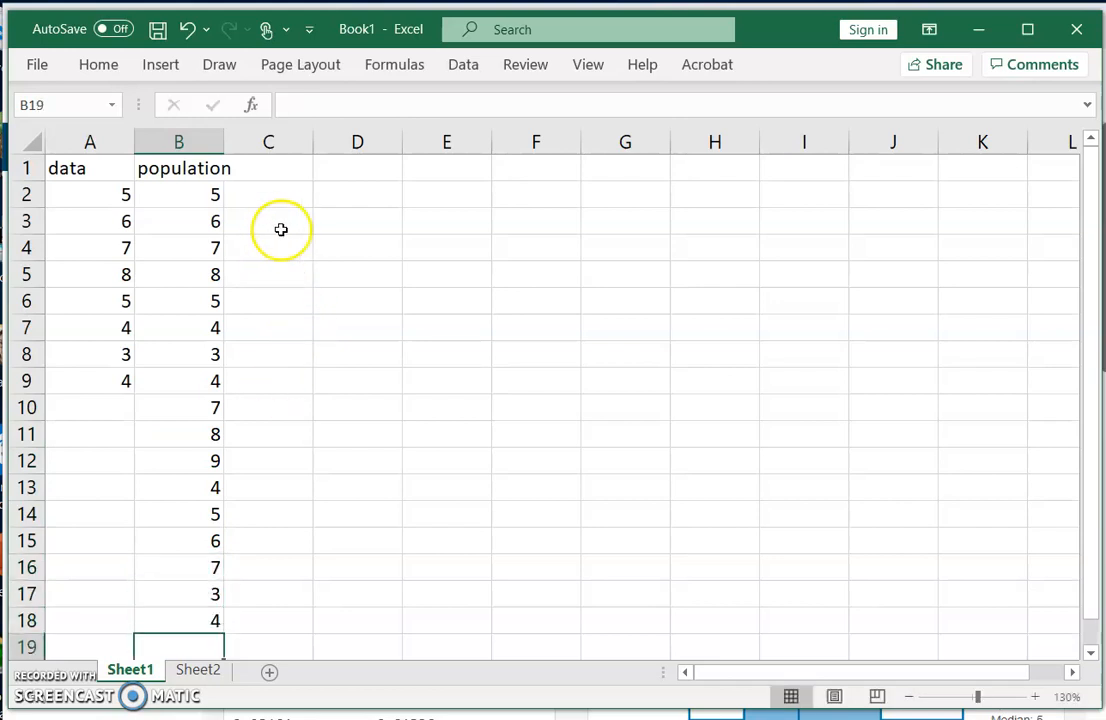
drag(190, 195, 211, 612)
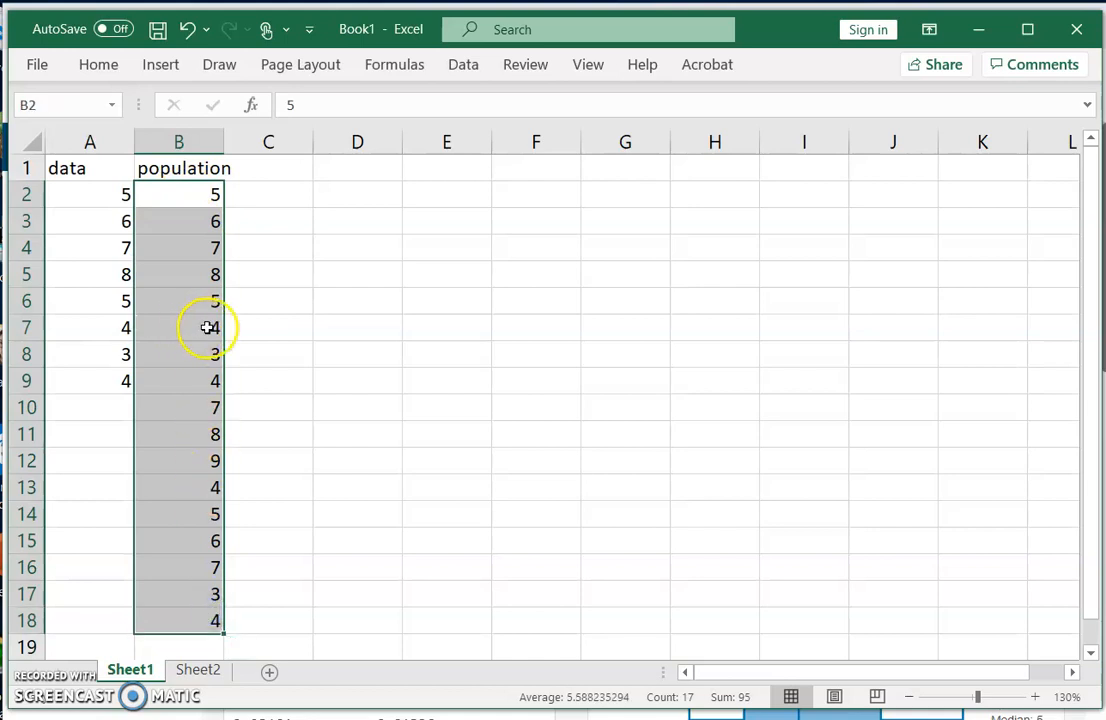
right_click(193, 320)
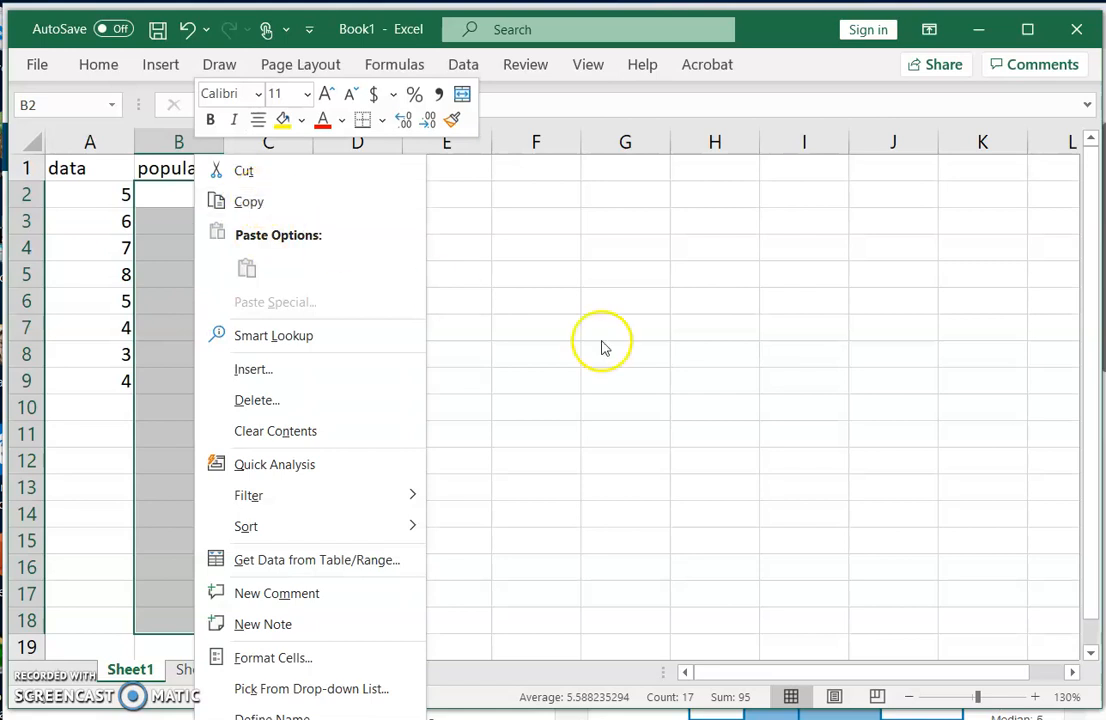
click(660, 377)
key(ctrl+v)
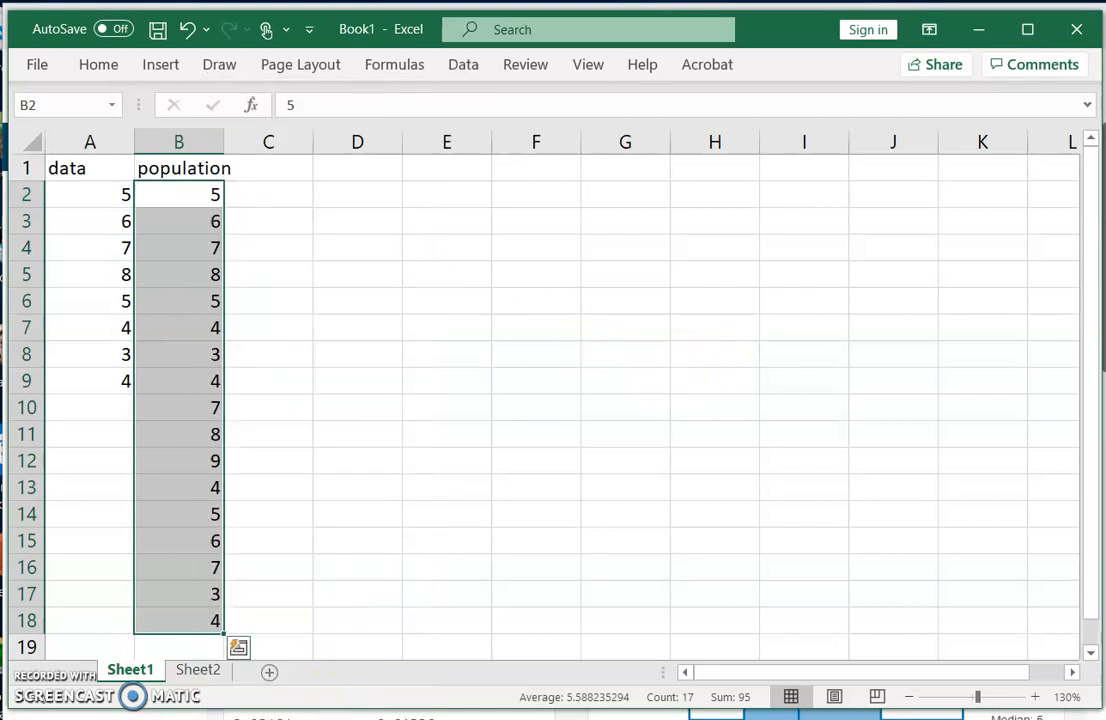
Switch to the online calculators course page in Chrome, open the population standard deviation and variance calculator, and look over its input options
mouse_move(393, 718)
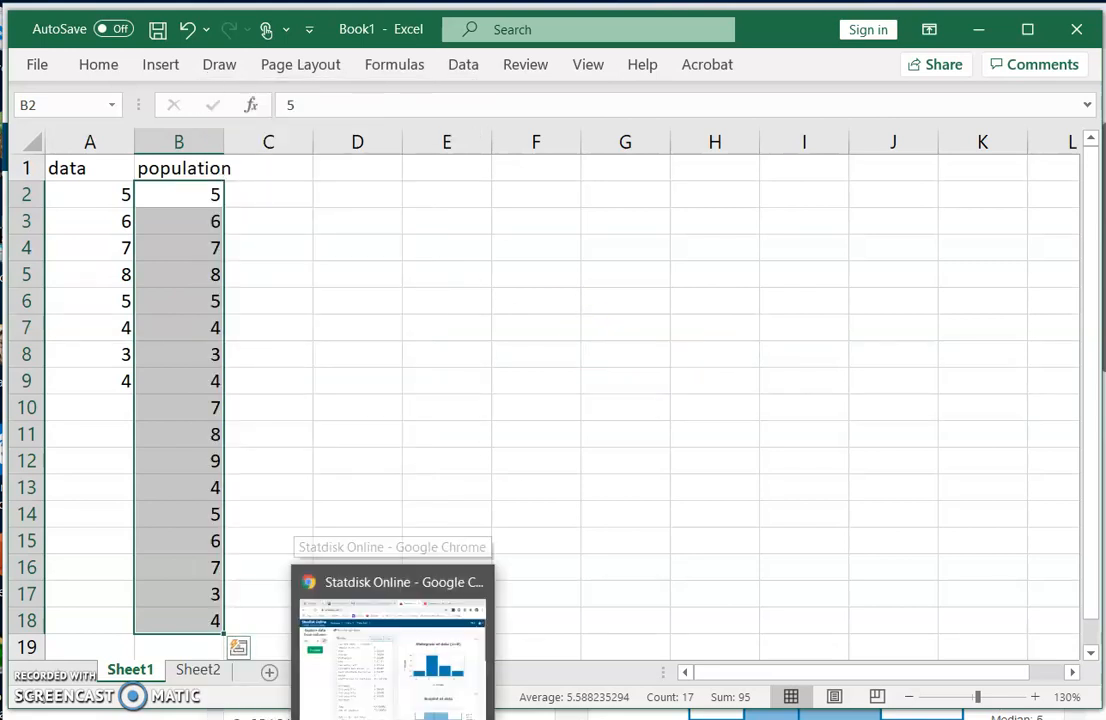
click(393, 640)
click(259, 34)
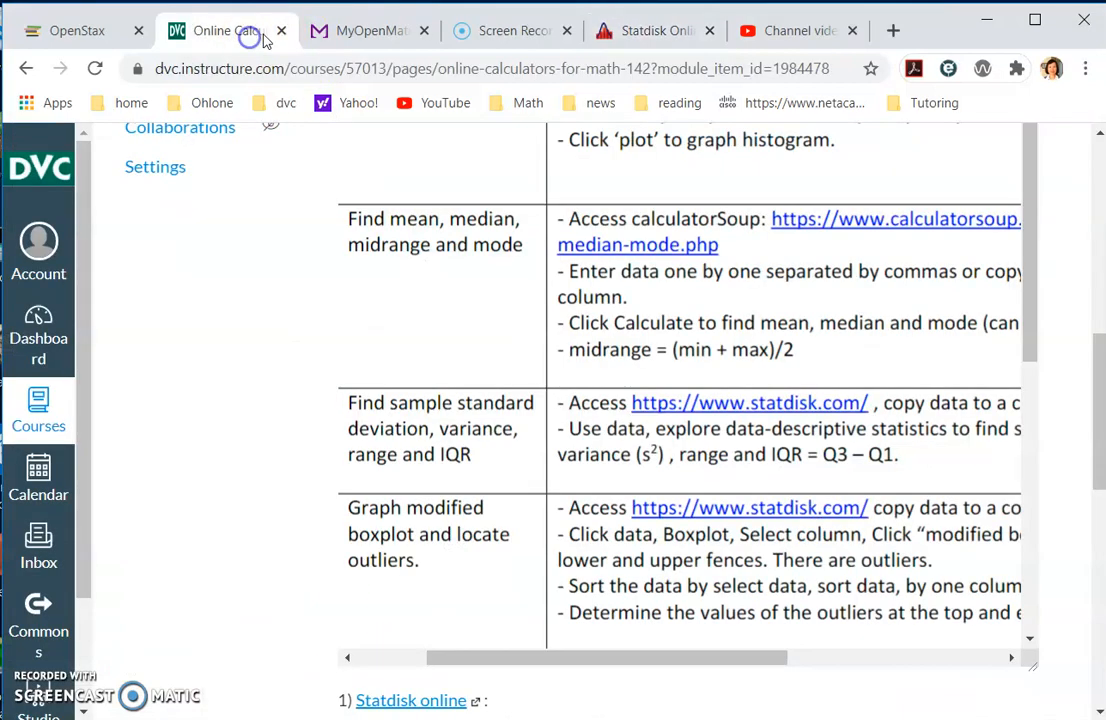
scroll(675, 345, down, 10)
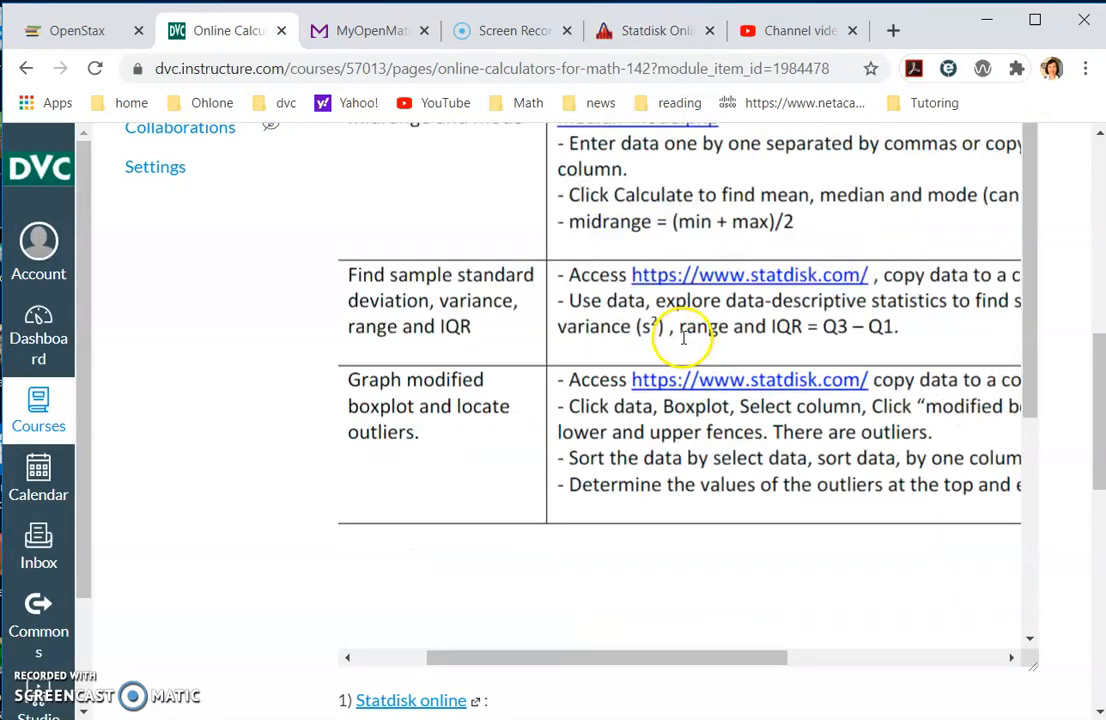
scroll(684, 343, up, 10)
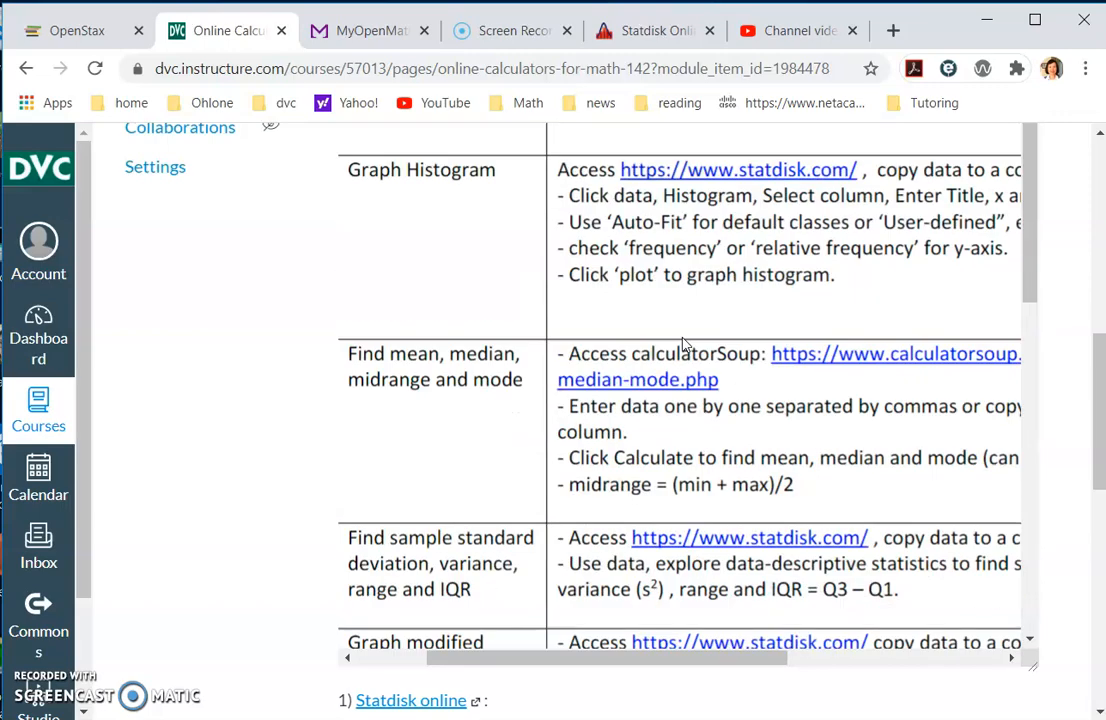
scroll(741, 420, down, 7)
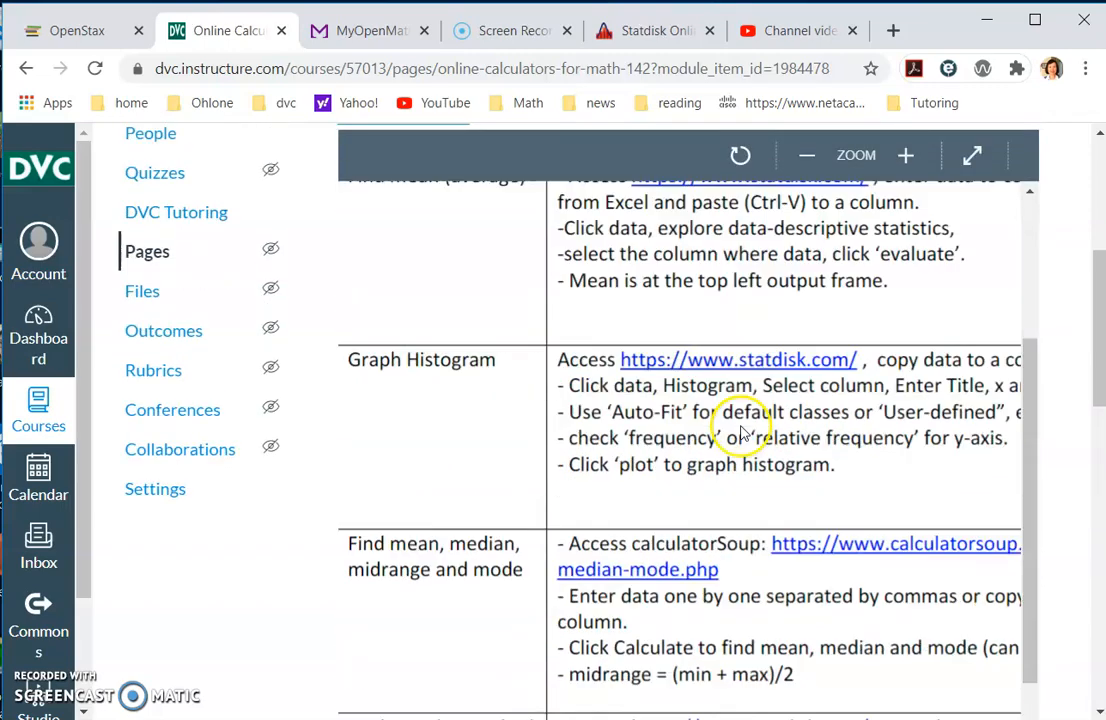
drag(1096, 341, 1079, 594)
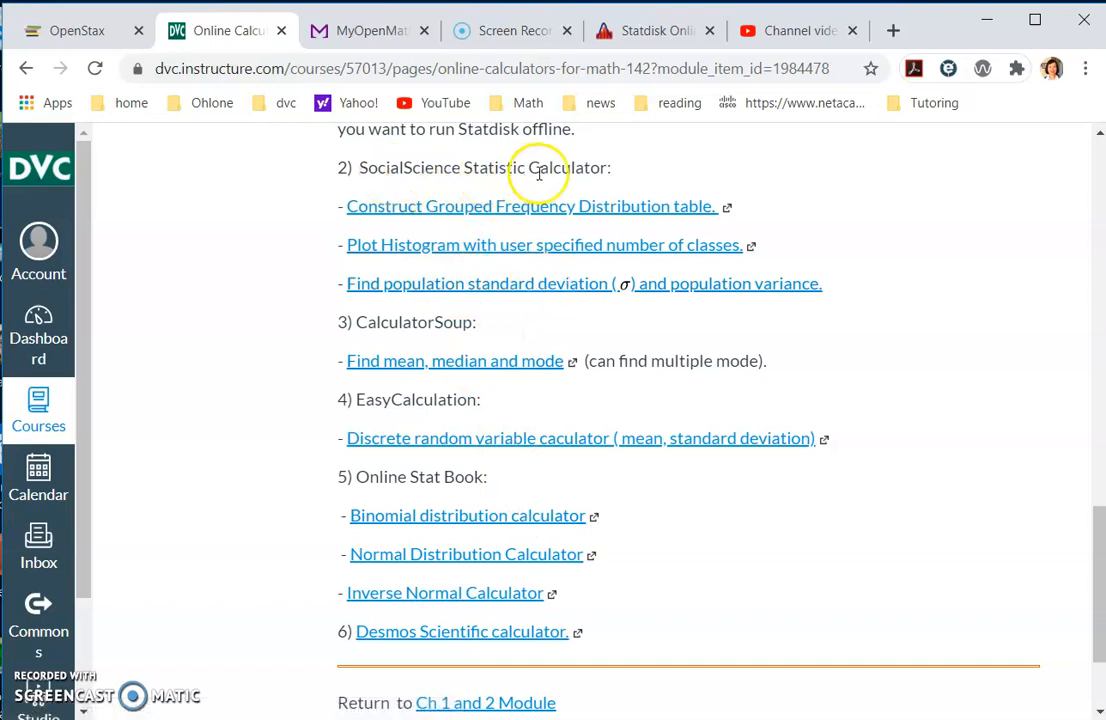
click(520, 288)
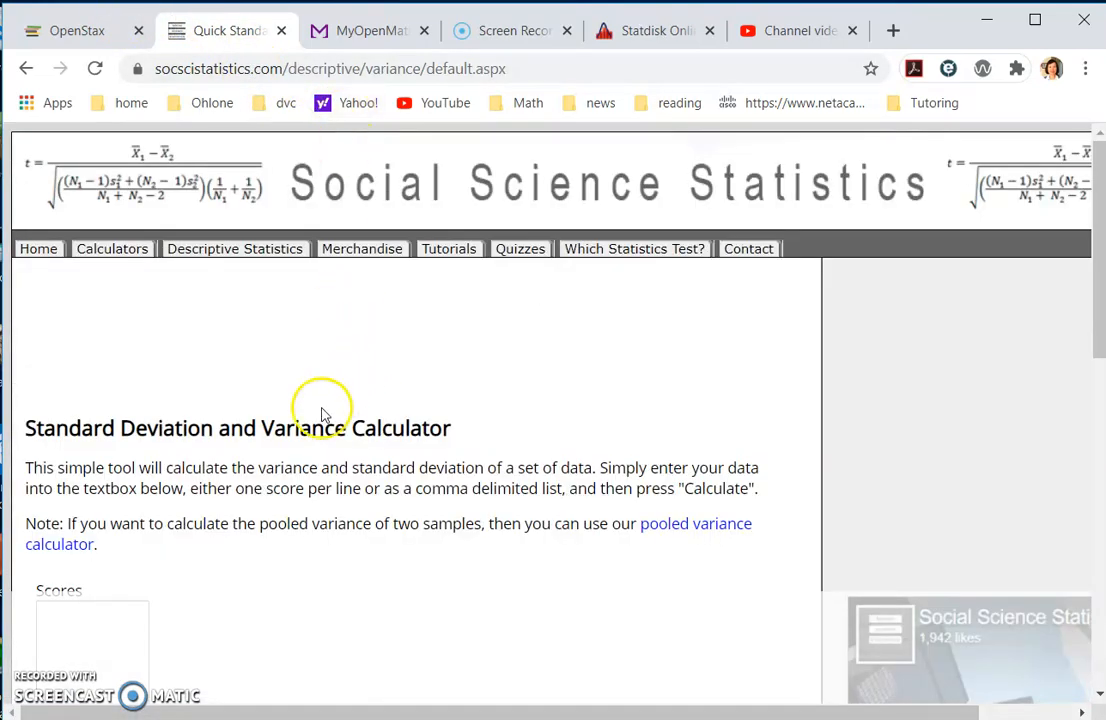
scroll(322, 414, down, 1)
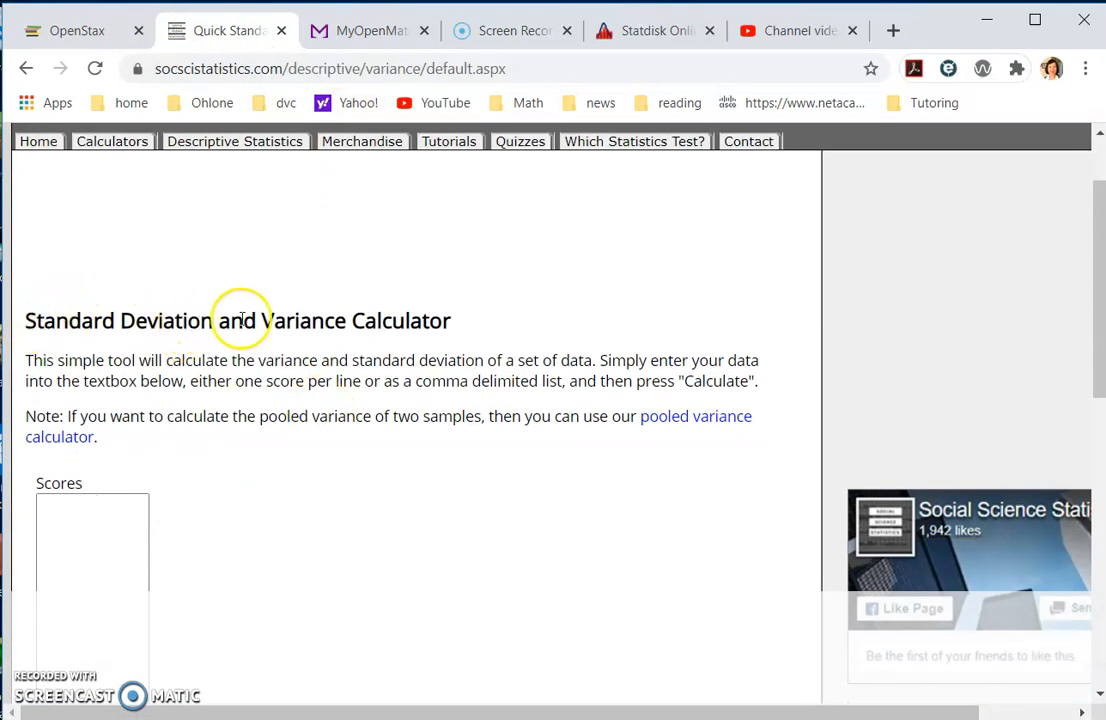
scroll(343, 402, down, 3)
scroll(245, 537, down, 2)
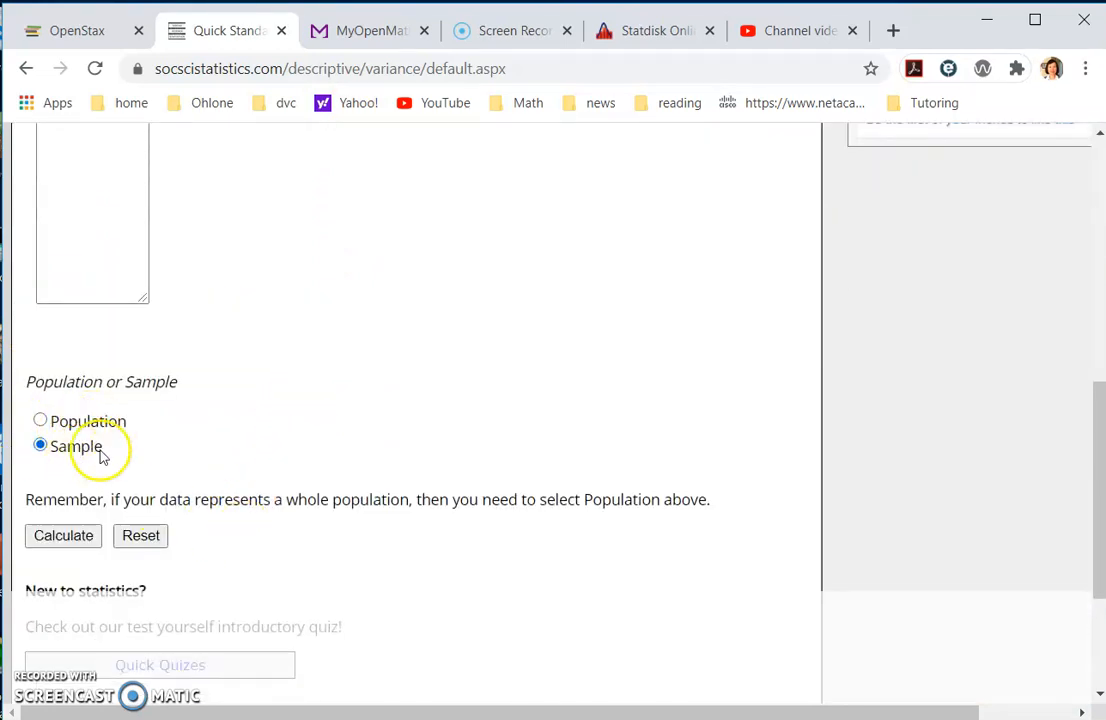
scroll(407, 373, up, 6)
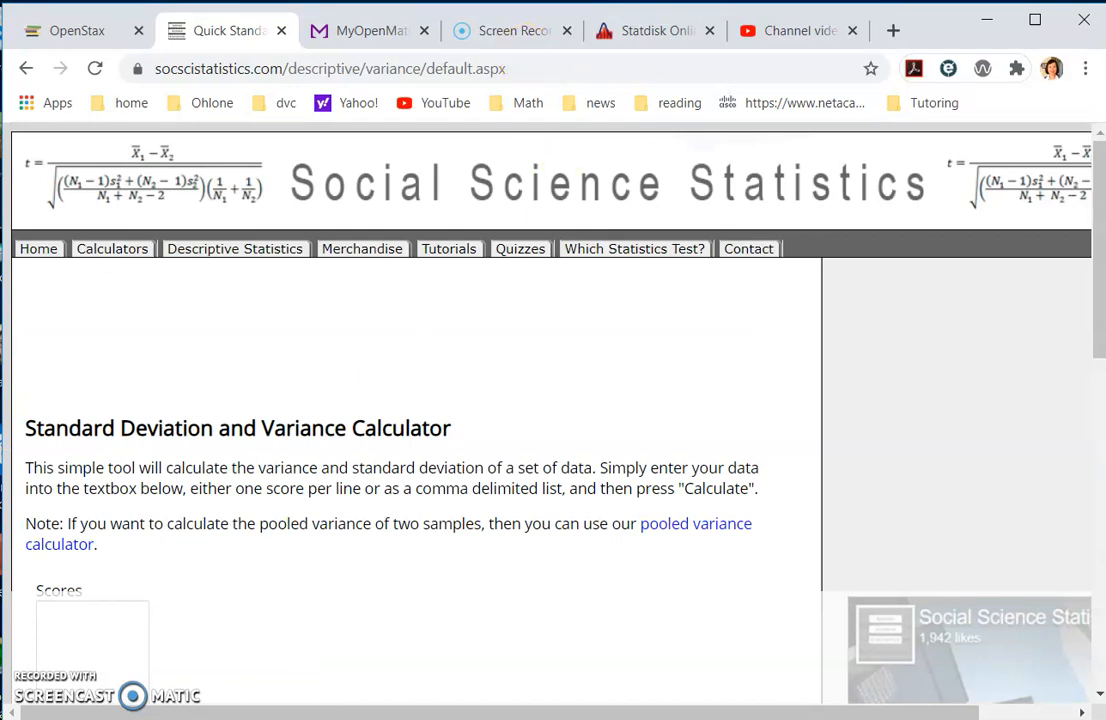
Return to the Excel workbook and copy the population values in B2:B18
key(alt+Tab)
drag(178, 190, 185, 620)
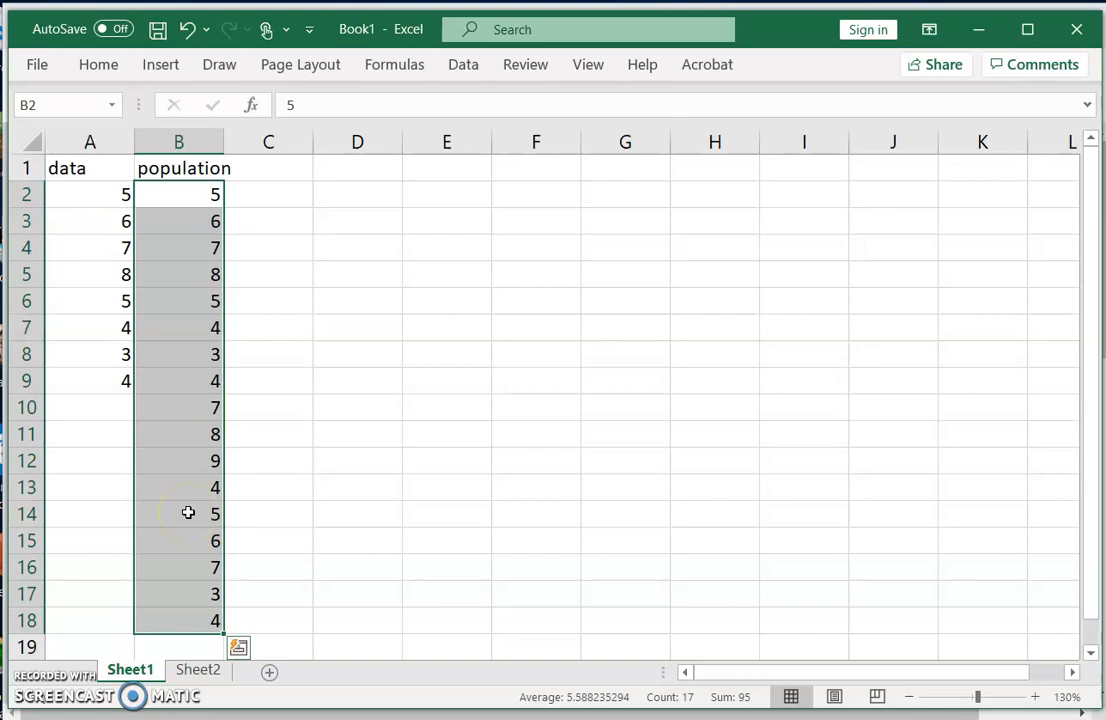
key(ctrl+q)
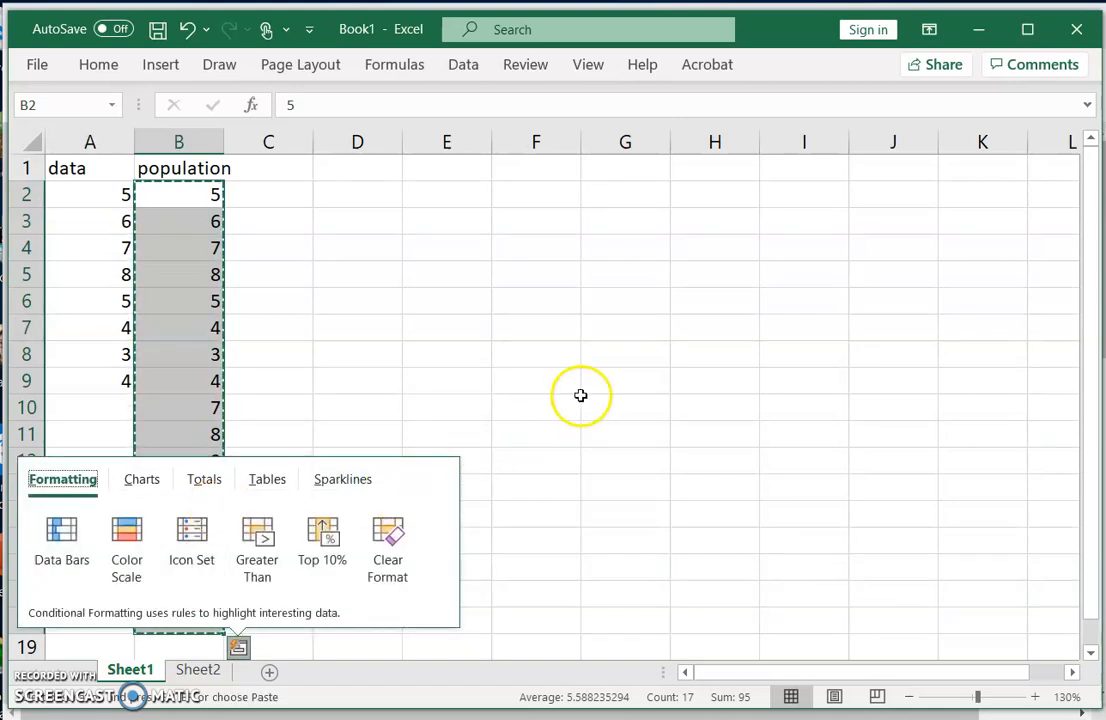
click(606, 395)
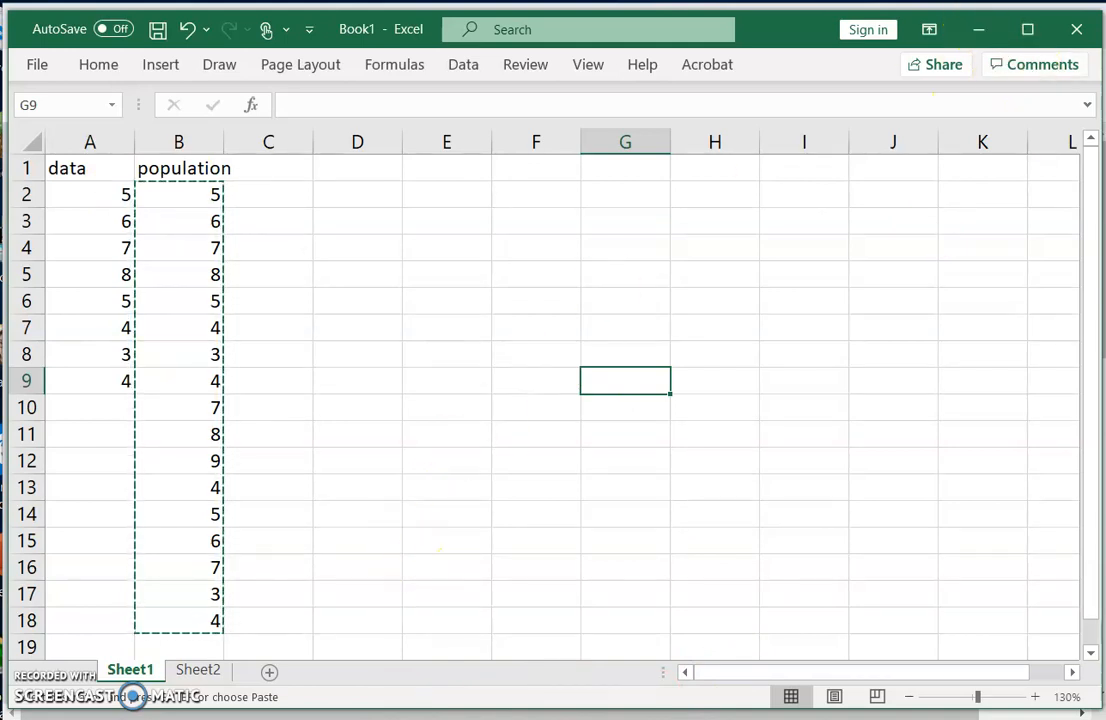
Switch back to the Standard Deviation and Variance Calculator in Chrome and paste the copied population values as the scores
mouse_move(446, 718)
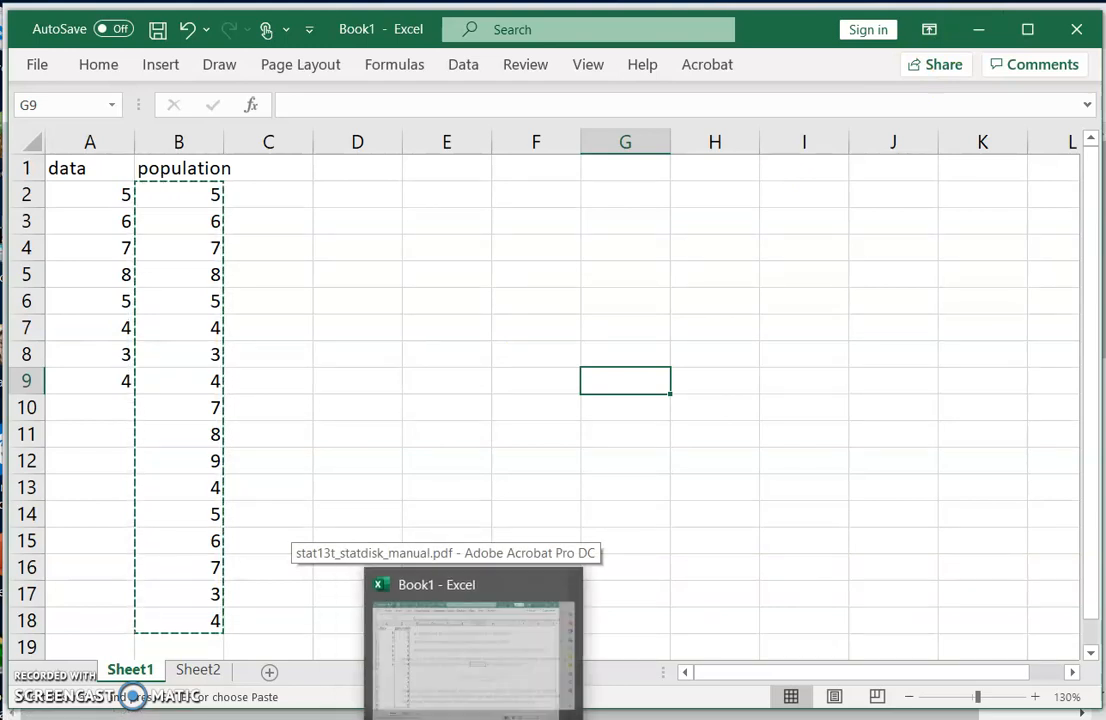
click(482, 718)
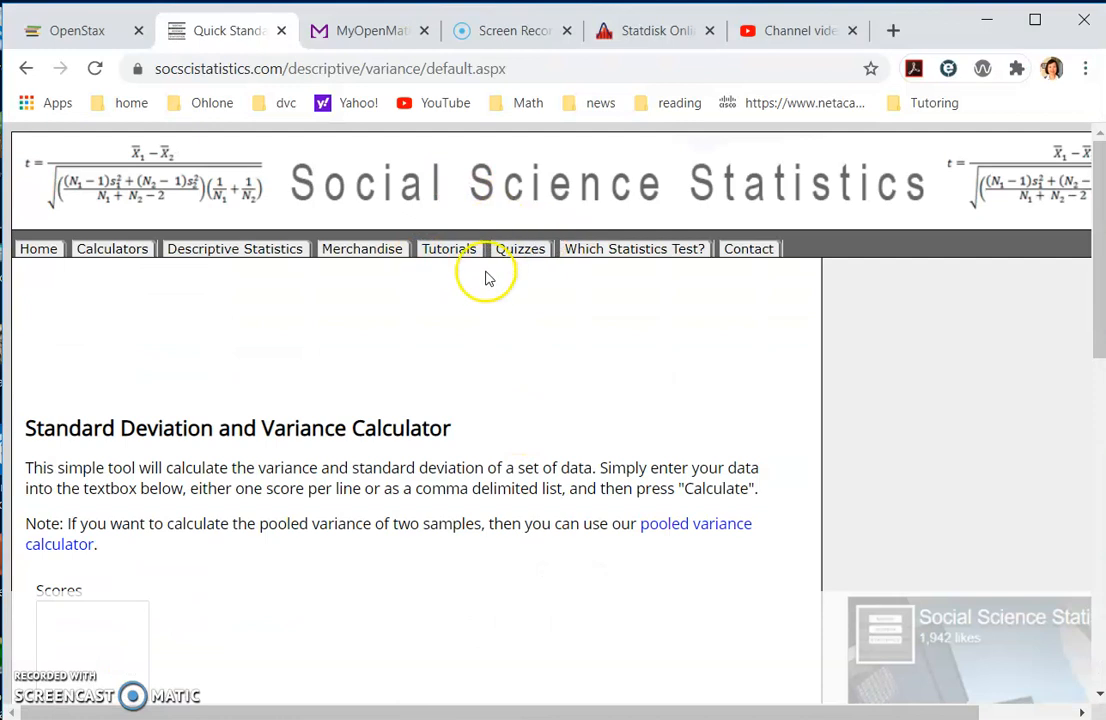
scroll(450, 350, down, 2)
click(94, 401)
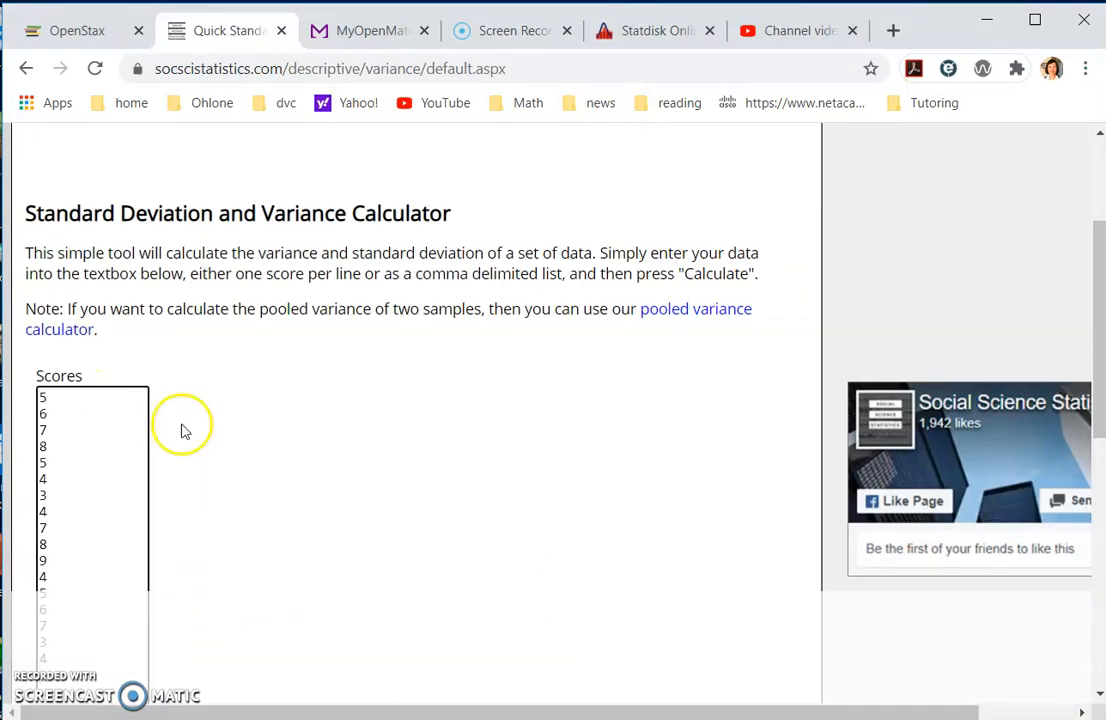
Treat the scores as Population data and calculate their variance and standard deviation
scroll(185, 445, down, 3)
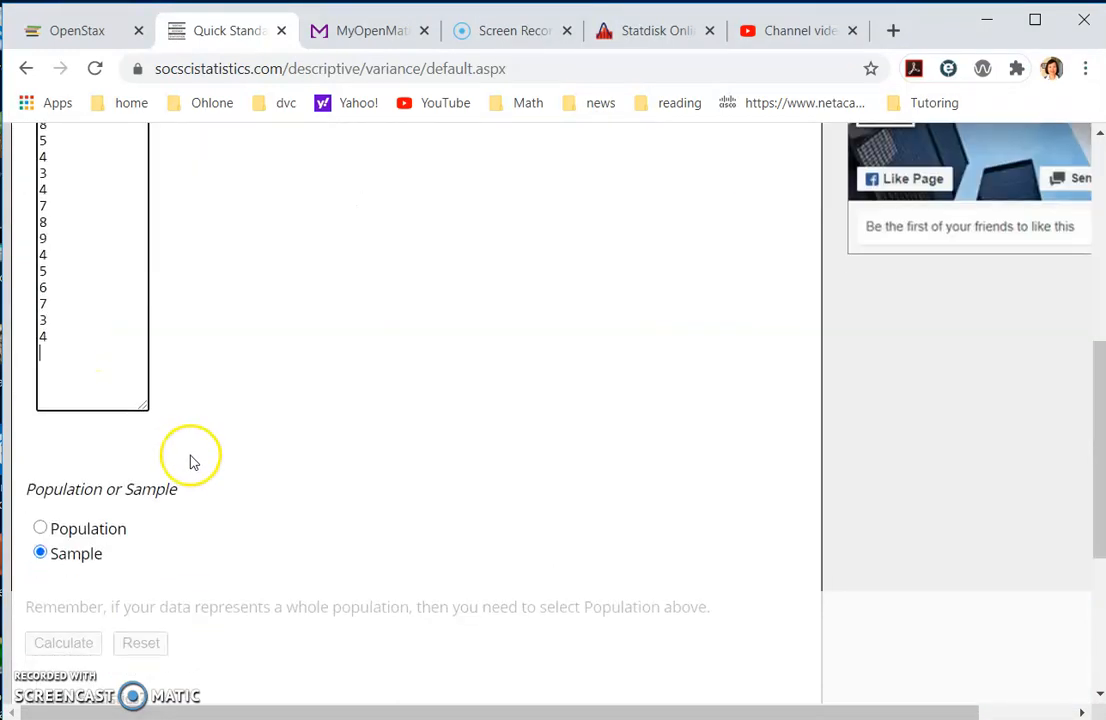
click(40, 527)
scroll(200, 540, down, 1)
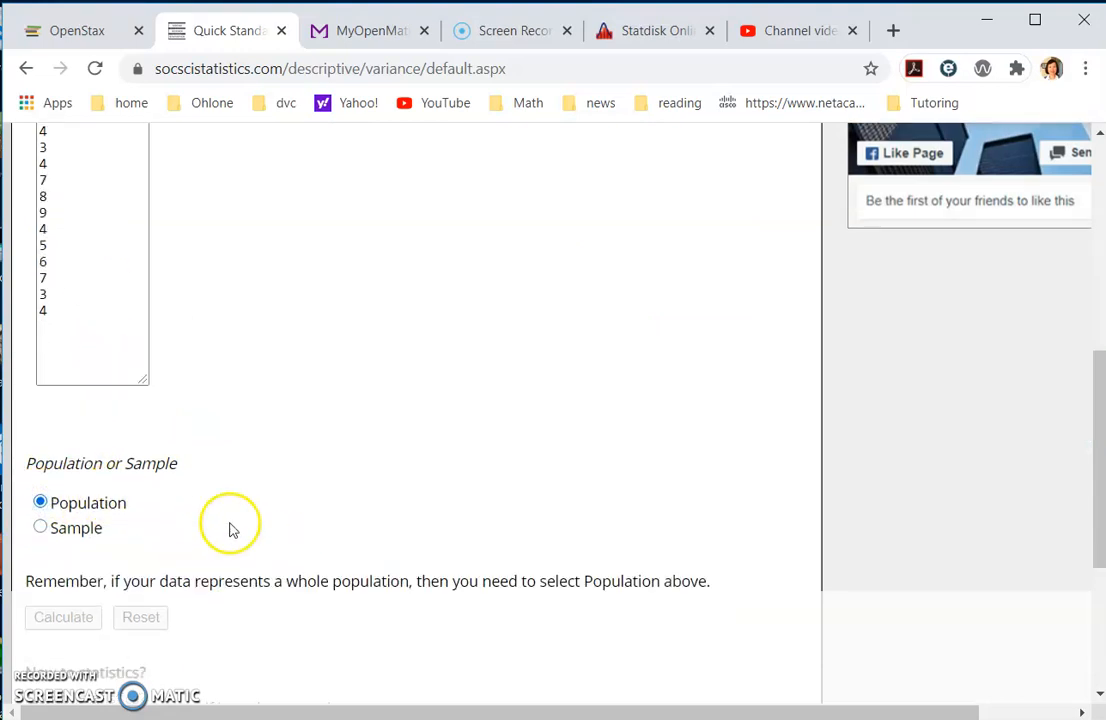
scroll(230, 528, down, 2)
click(60, 430)
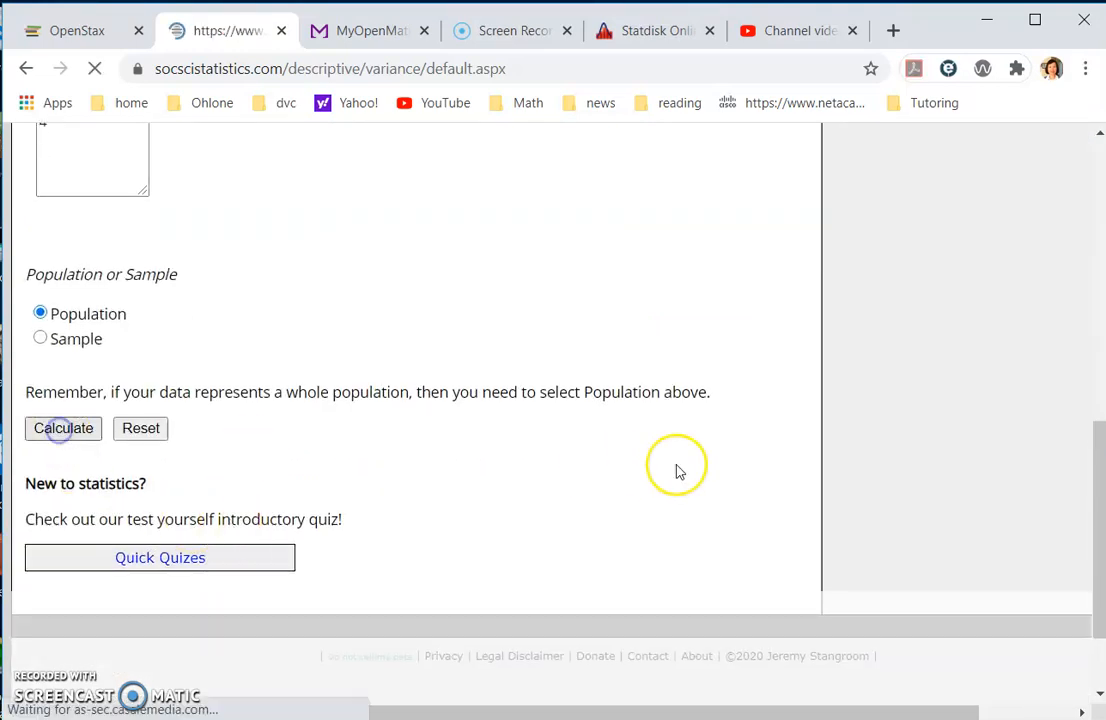
Examine the calculator's deviations, population variance and standard deviation, and check Statdisk's descriptive statistics for the sample data for comparison
scroll(676, 470, down, 3)
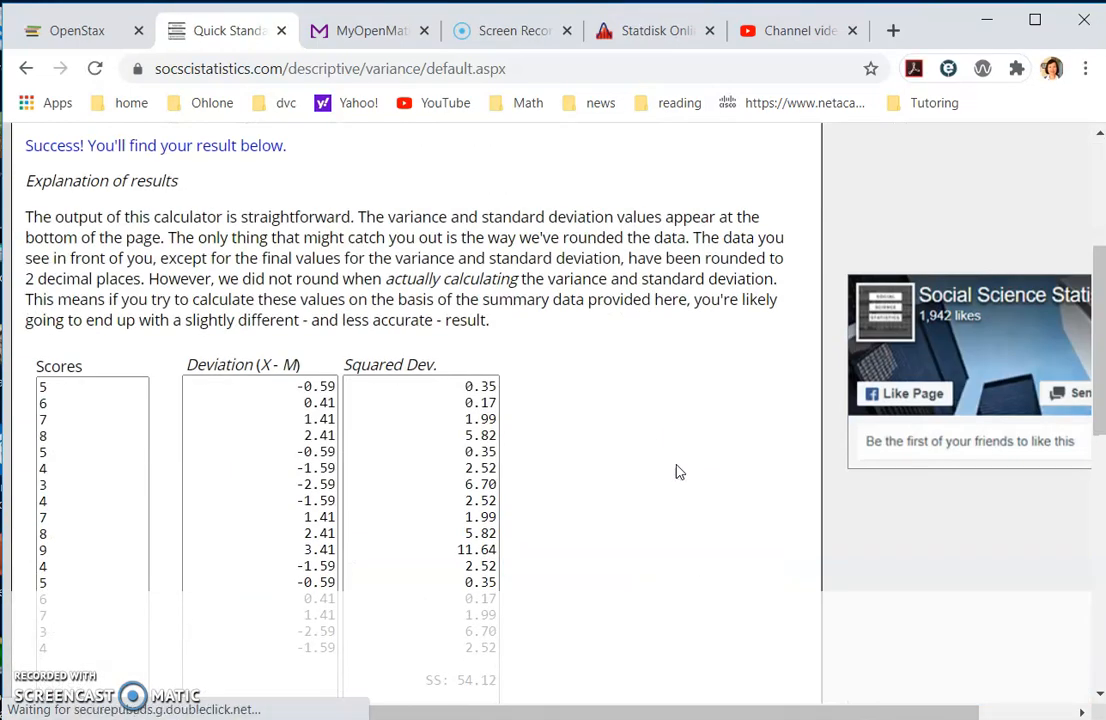
scroll(676, 470, down, 4)
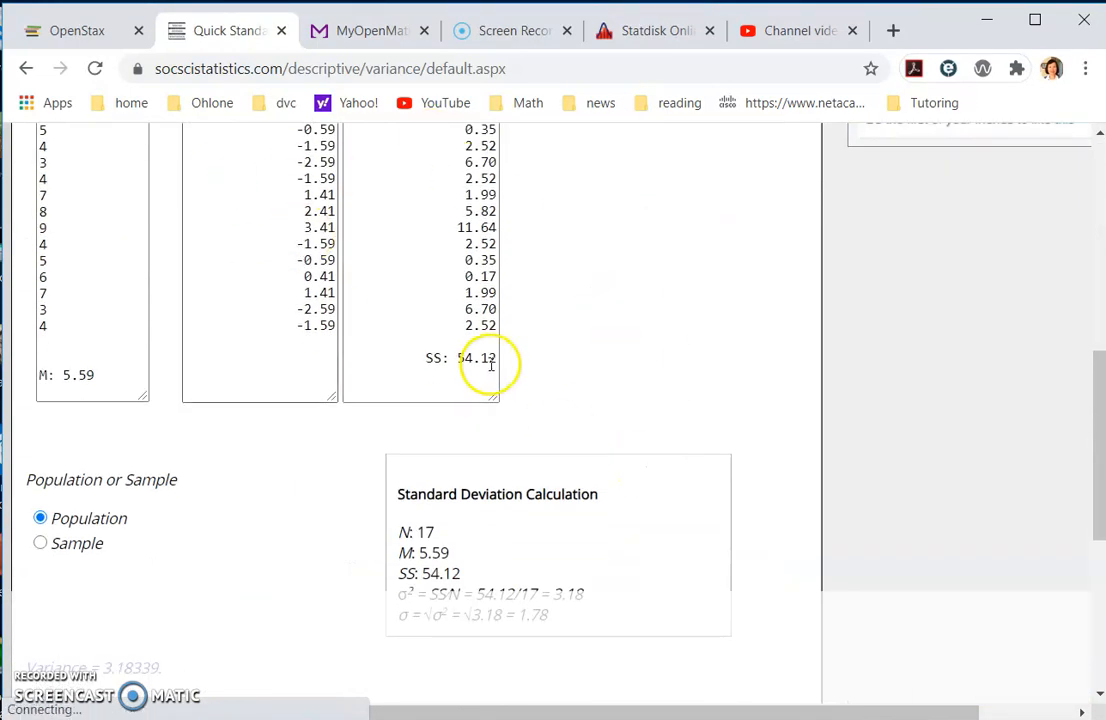
scroll(548, 372, down, 2)
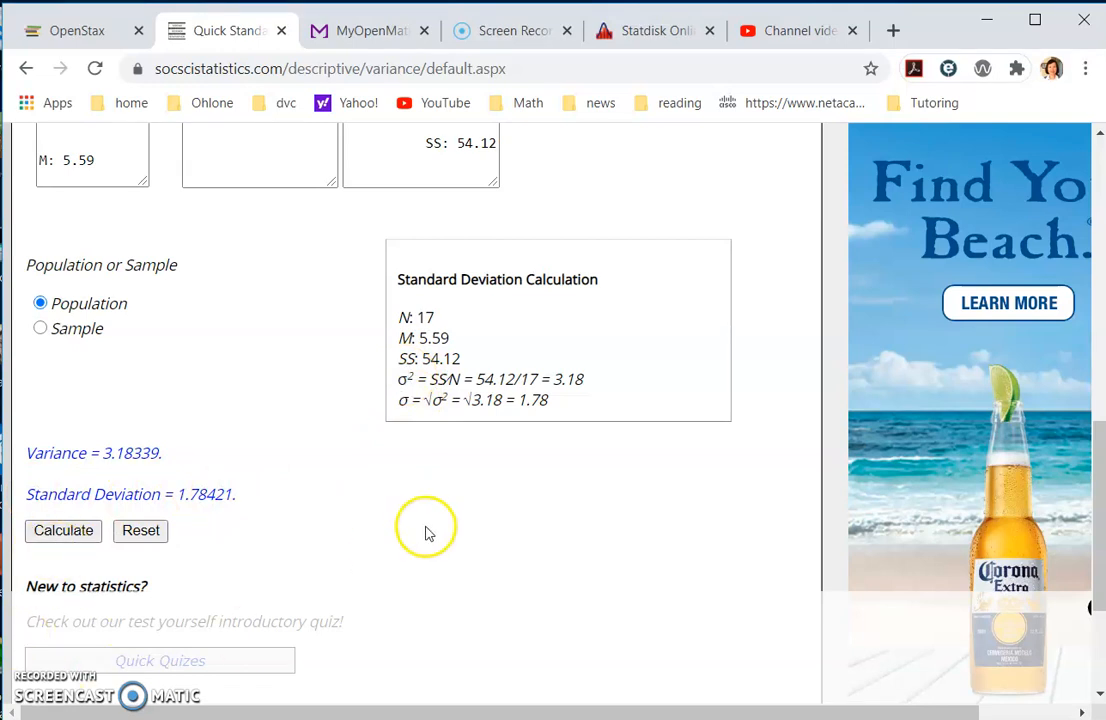
scroll(418, 527, up, 2)
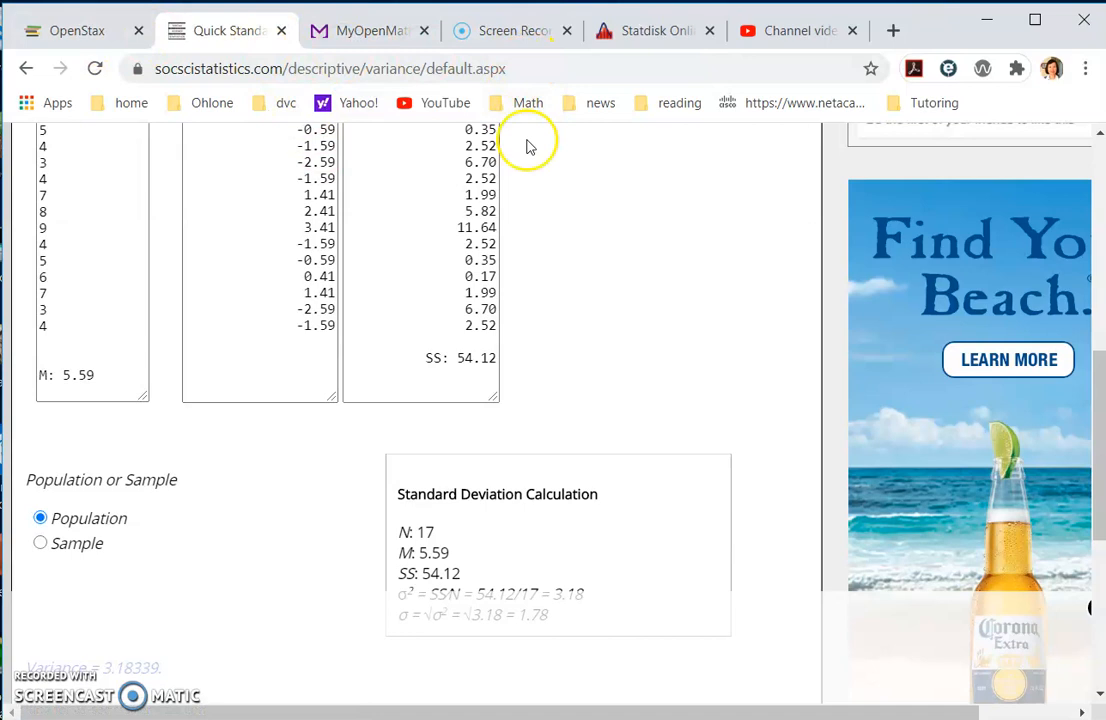
scroll(560, 235, down, 2)
scroll(575, 240, up, 5)
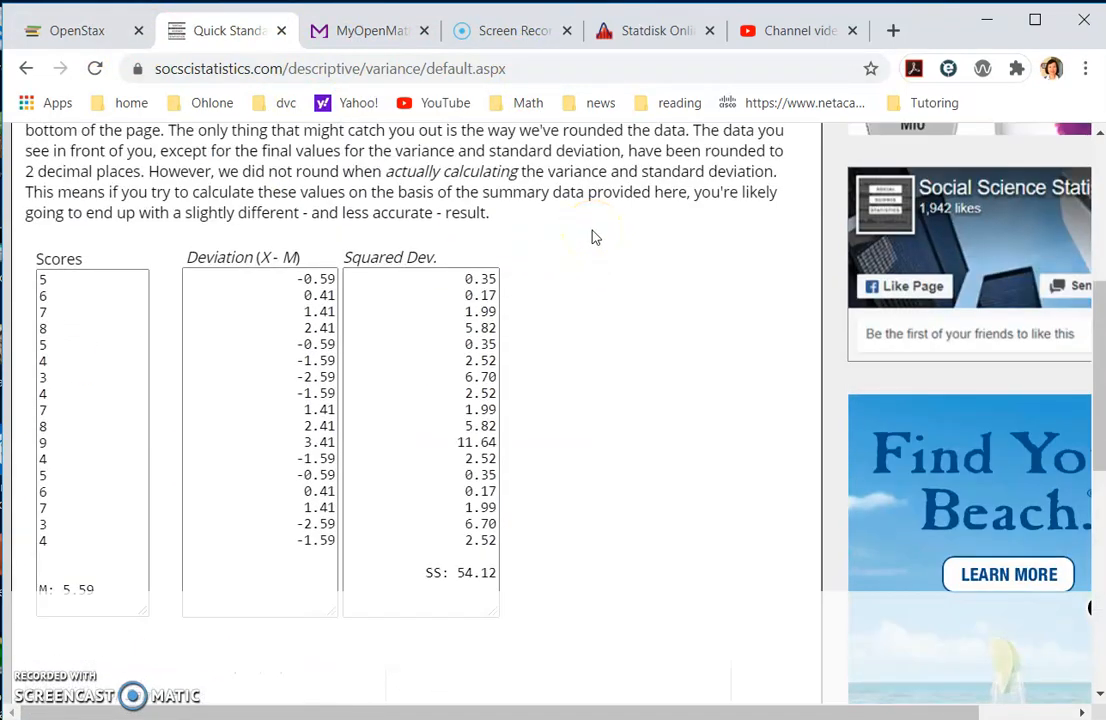
scroll(592, 237, down, 3)
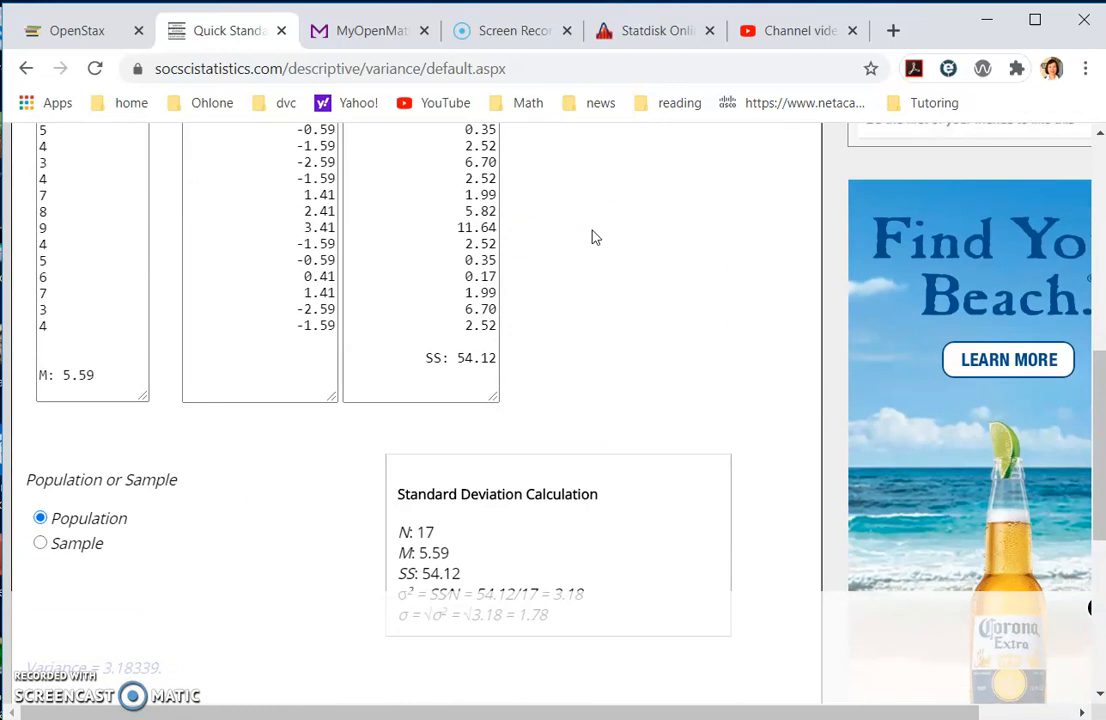
click(650, 30)
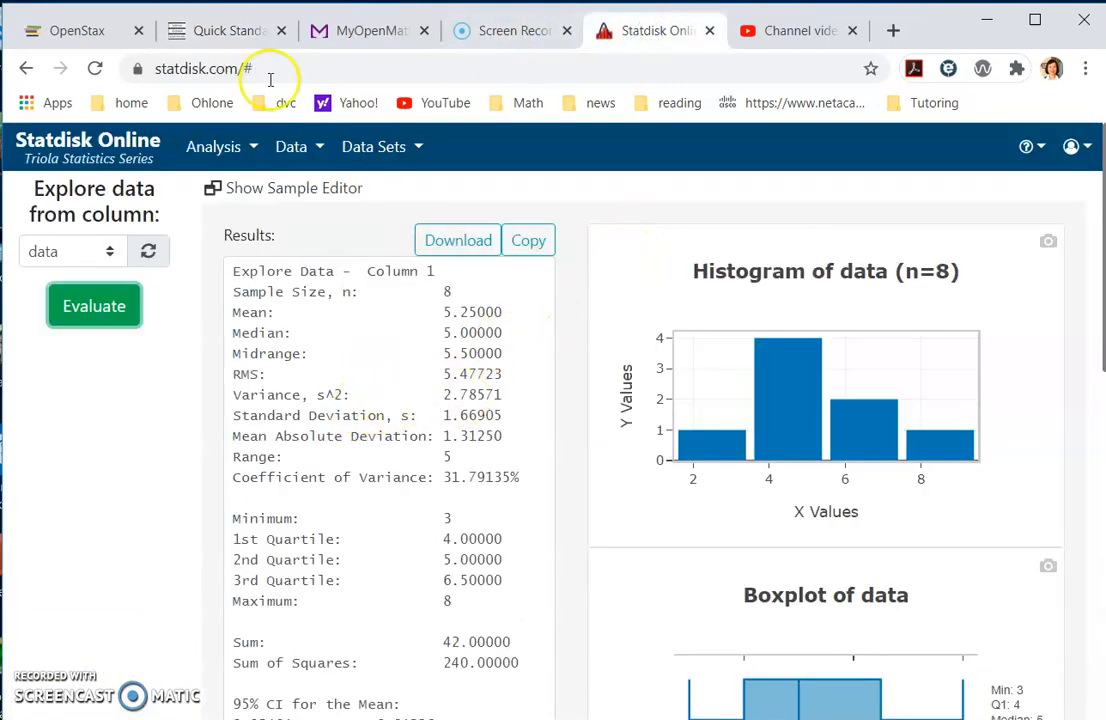
click(238, 28)
scroll(280, 245, up, 10)
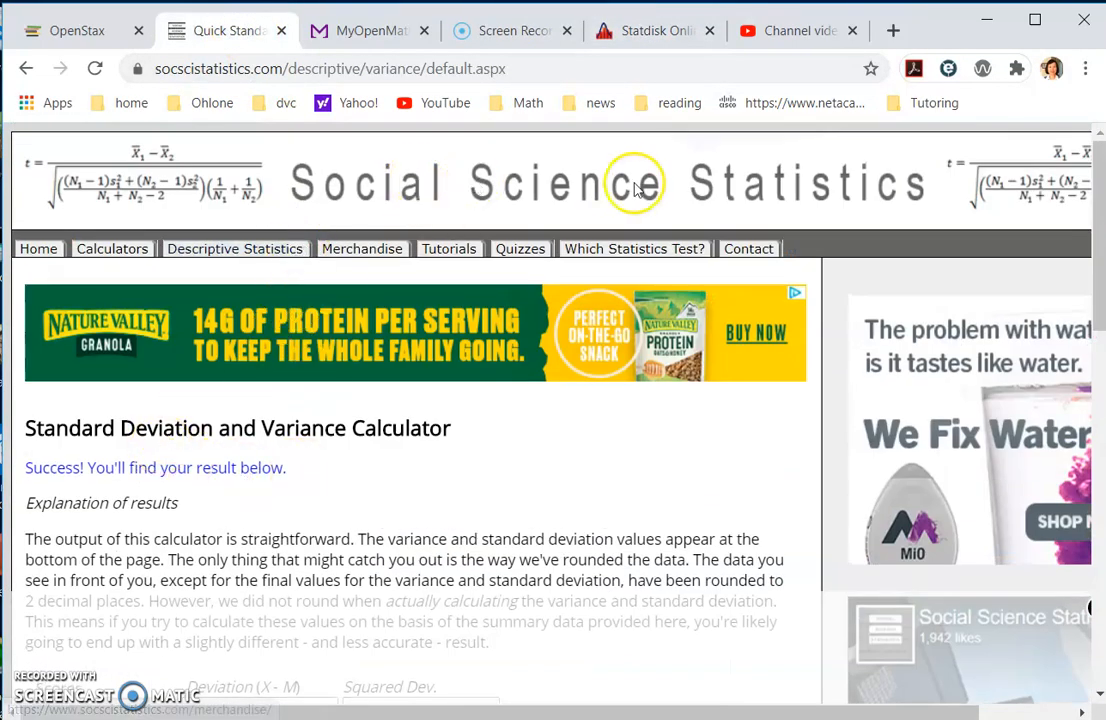
scroll(615, 375, down, 2)
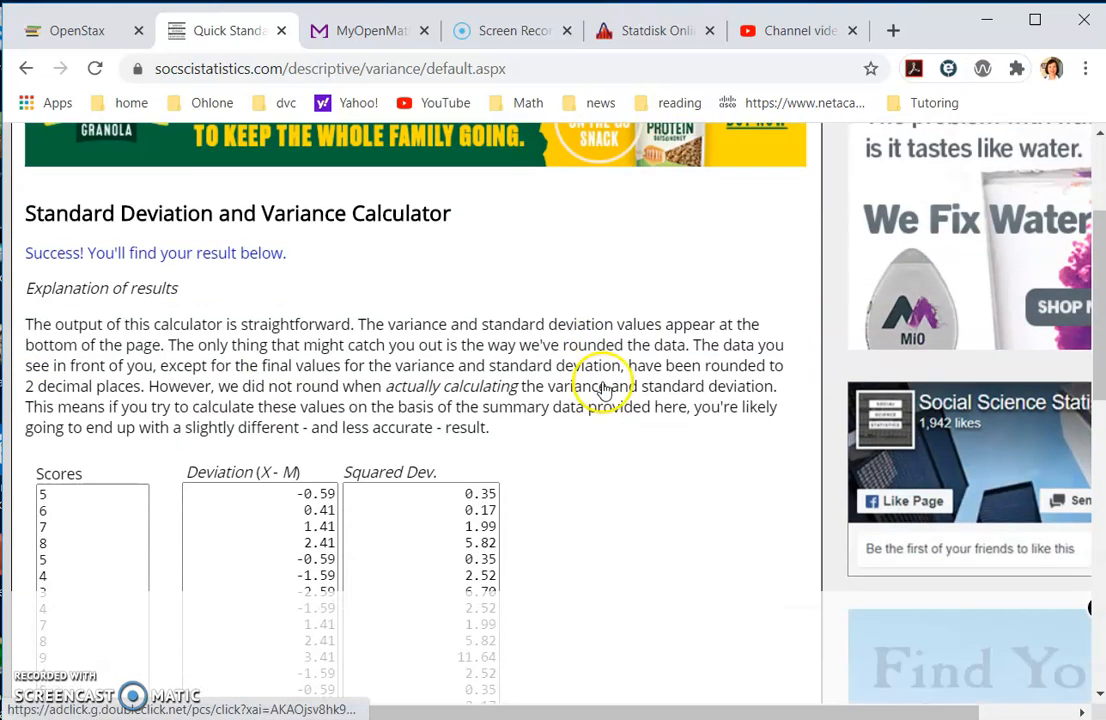
scroll(439, 402, down, 6)
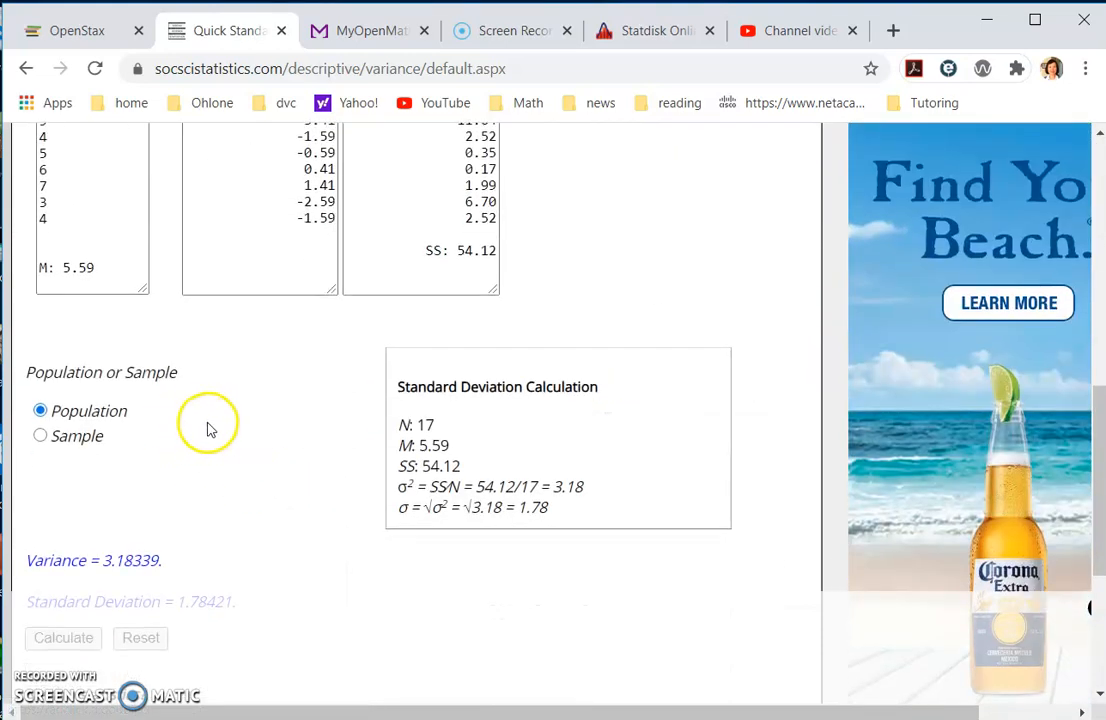